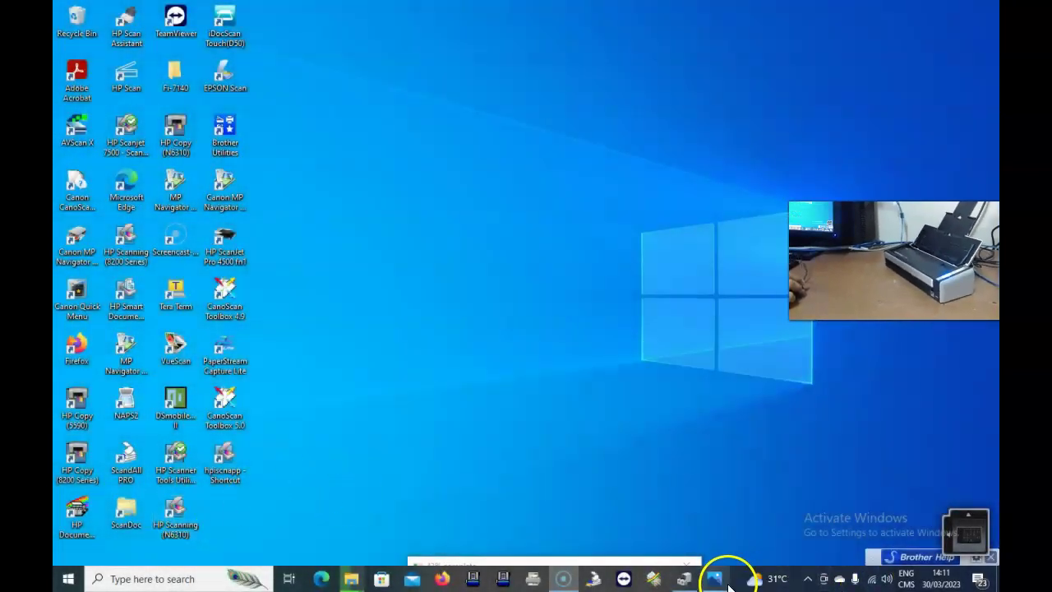
# - Glance at the order screenshot, then open ScanSnap Folder Settings from the tray icon's menu
pyautogui.click(714, 577)
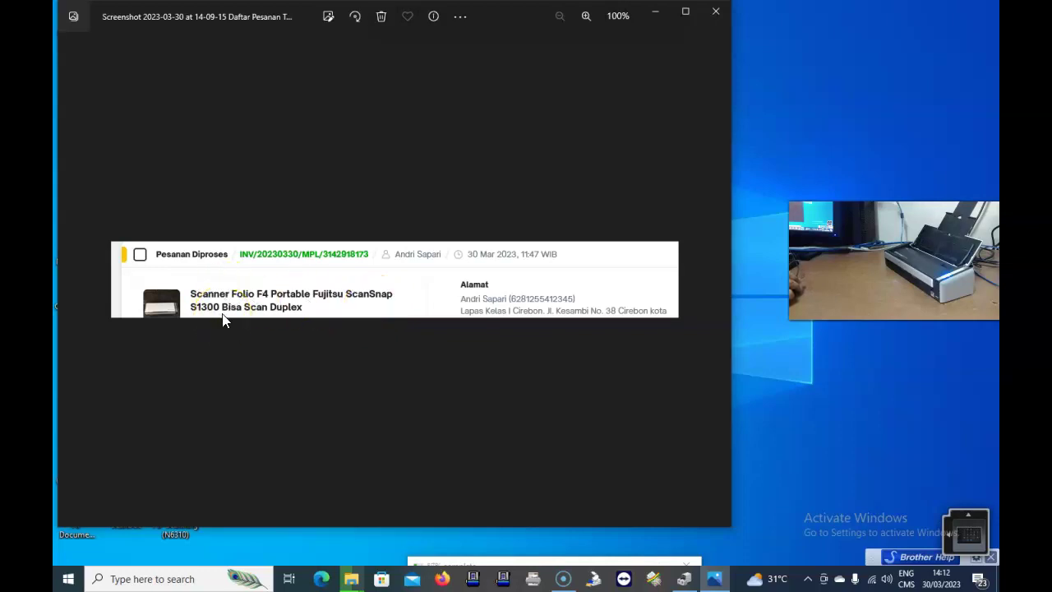
pyautogui.click(715, 575)
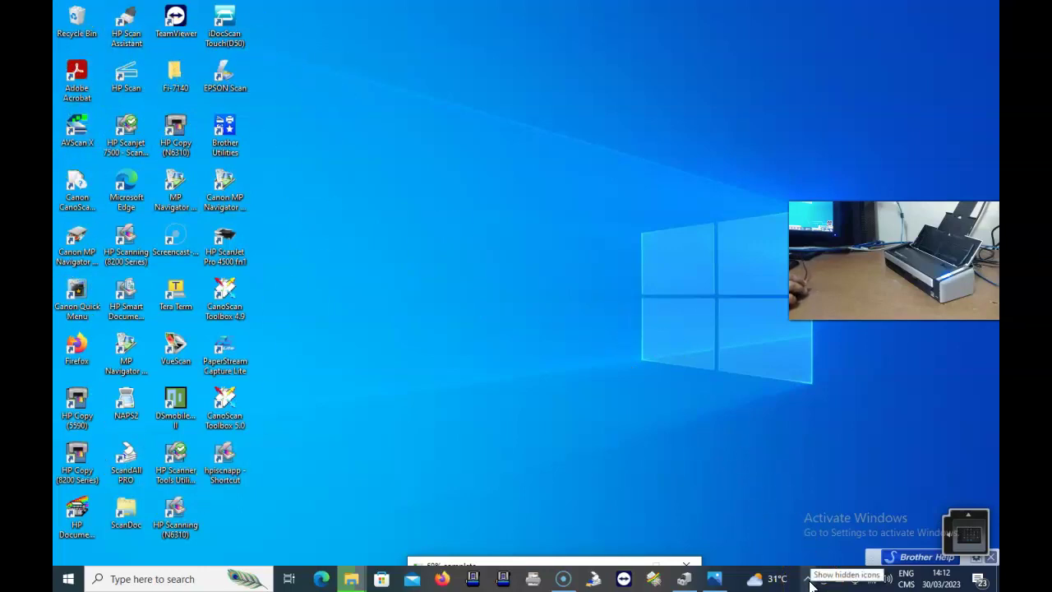
pyautogui.click(808, 579)
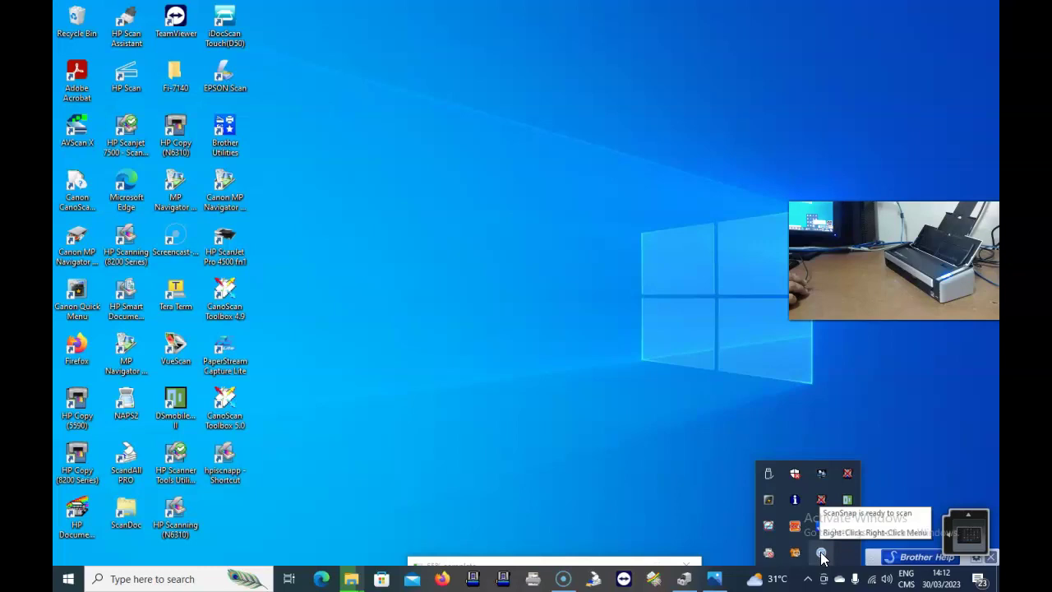
pyautogui.rightClick(821, 554)
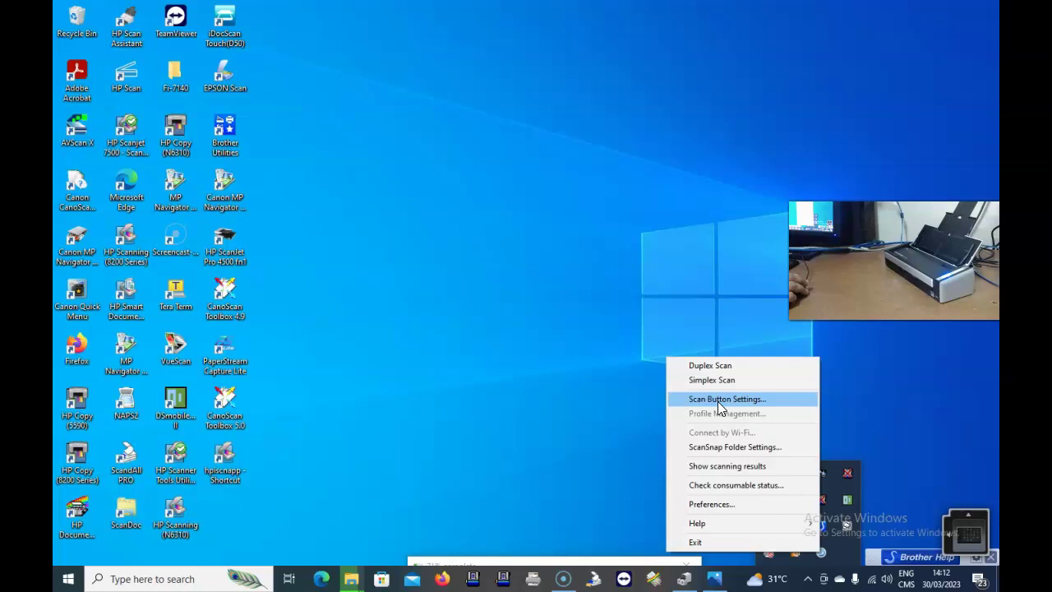
pyautogui.click(726, 448)
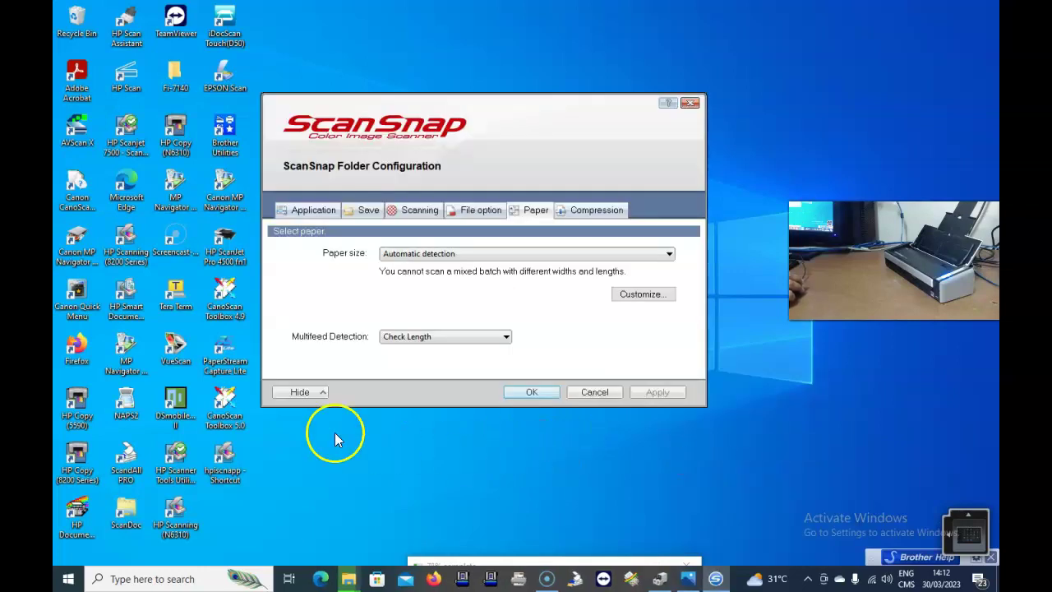
# - Set image quality to Normal and colour mode to Color on the Scanning tab
pyautogui.click(320, 220)
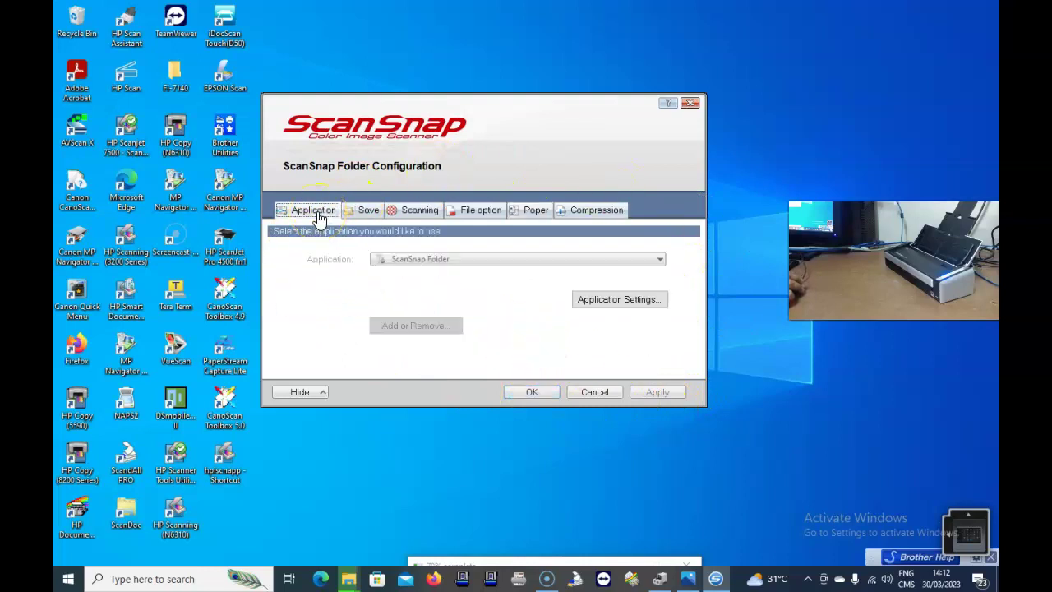
pyautogui.click(362, 212)
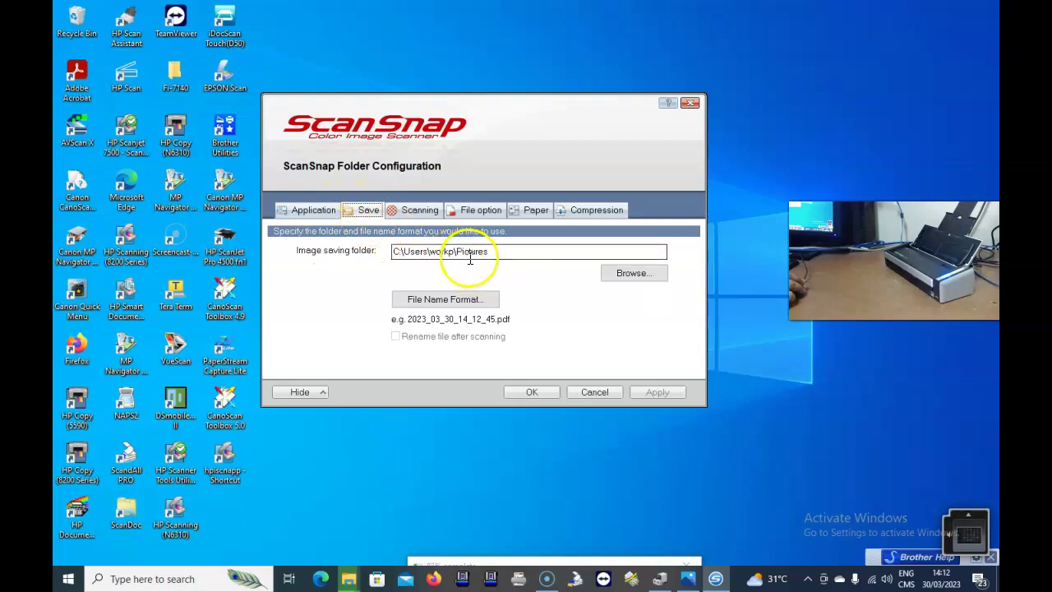
pyautogui.click(419, 212)
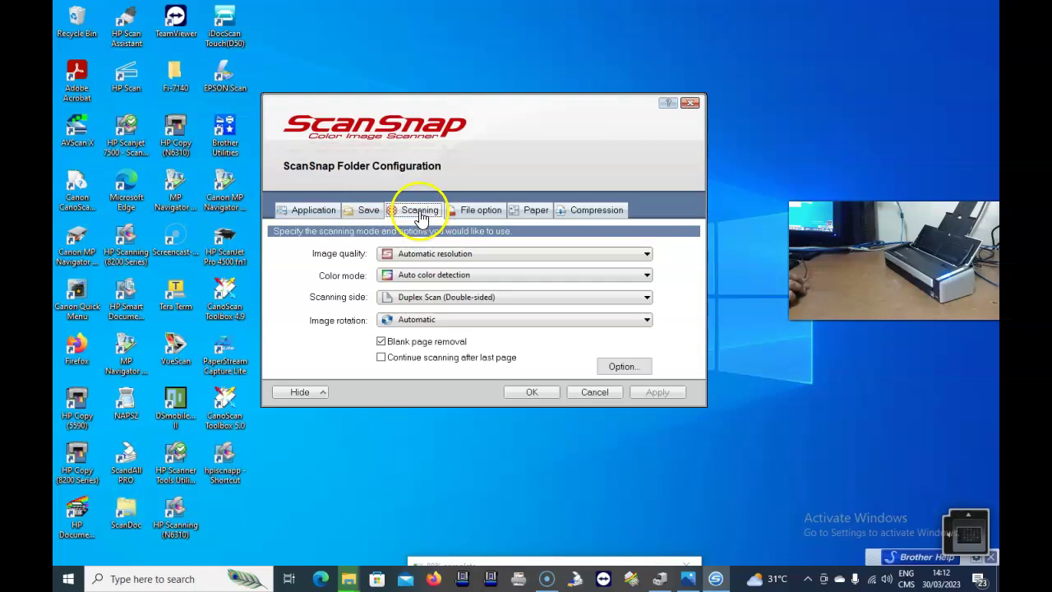
pyautogui.click(438, 255)
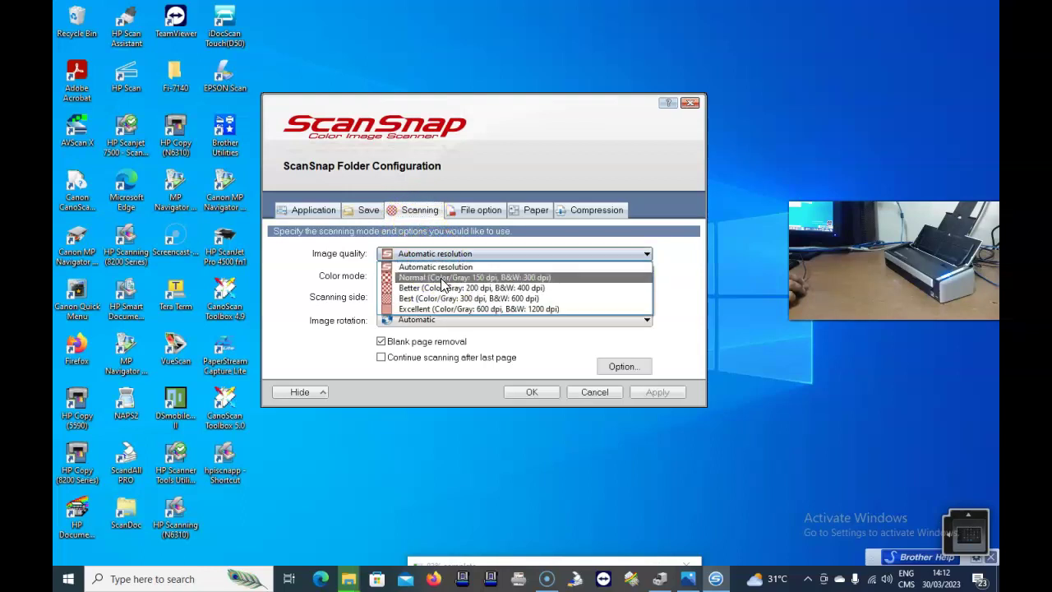
pyautogui.click(444, 279)
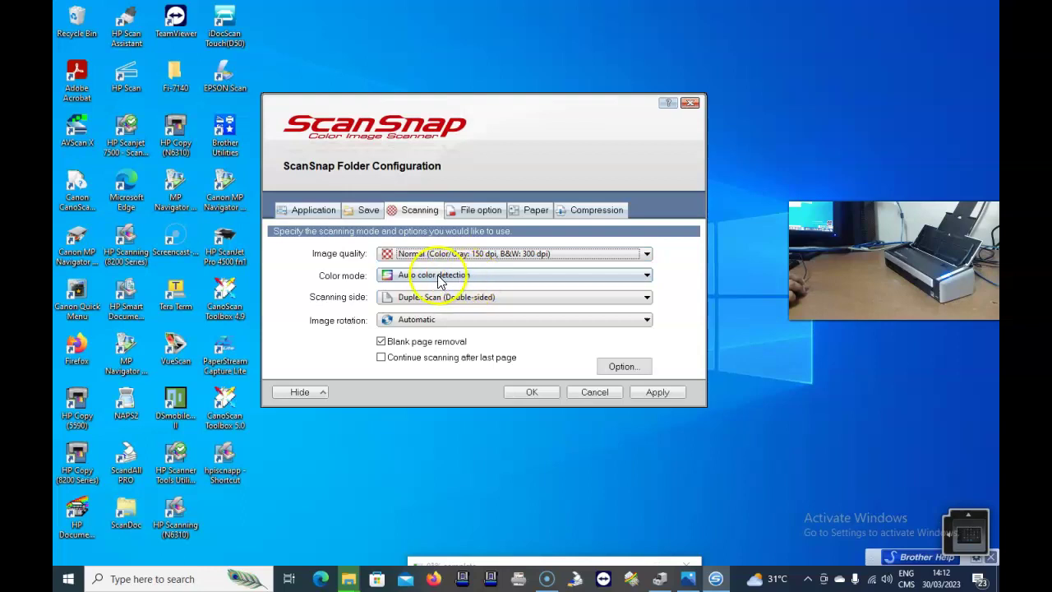
pyautogui.click(435, 279)
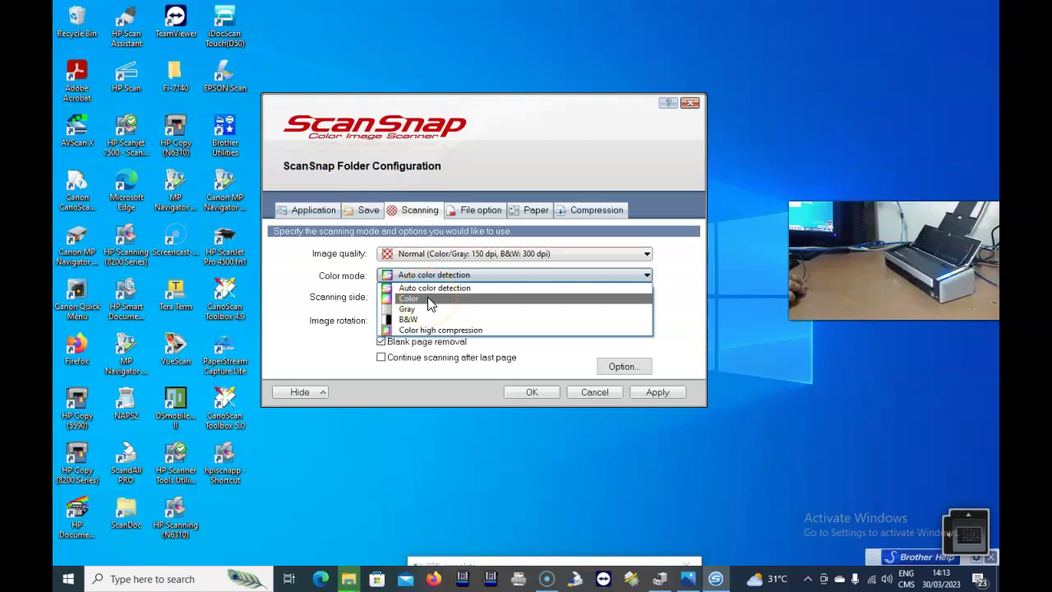
pyautogui.click(427, 299)
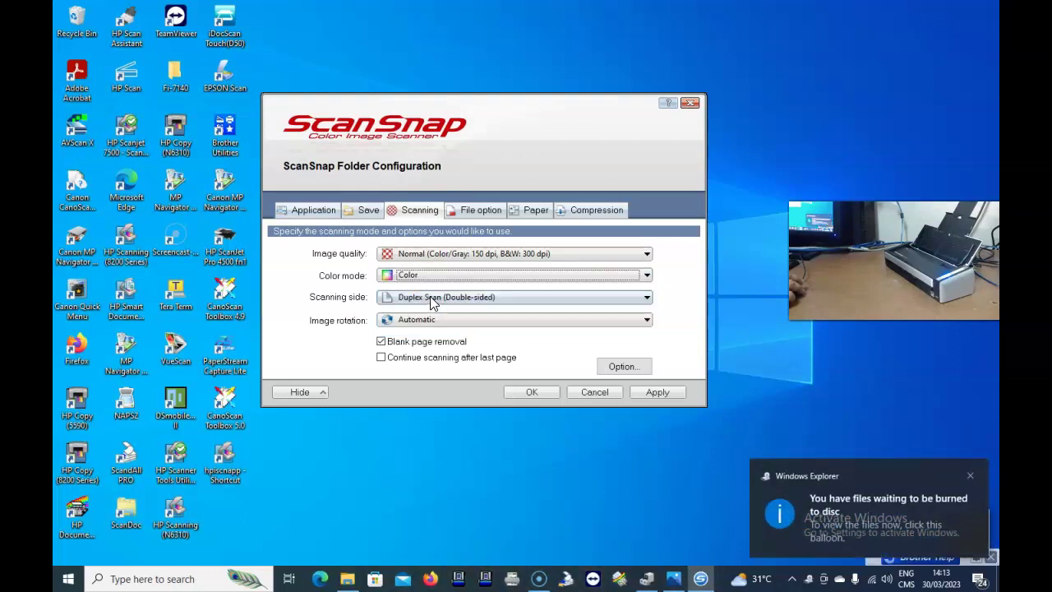
# - Keep Duplex Scan, turn off blank page removal, and set rotation to Do not rotate
pyautogui.click(465, 301)
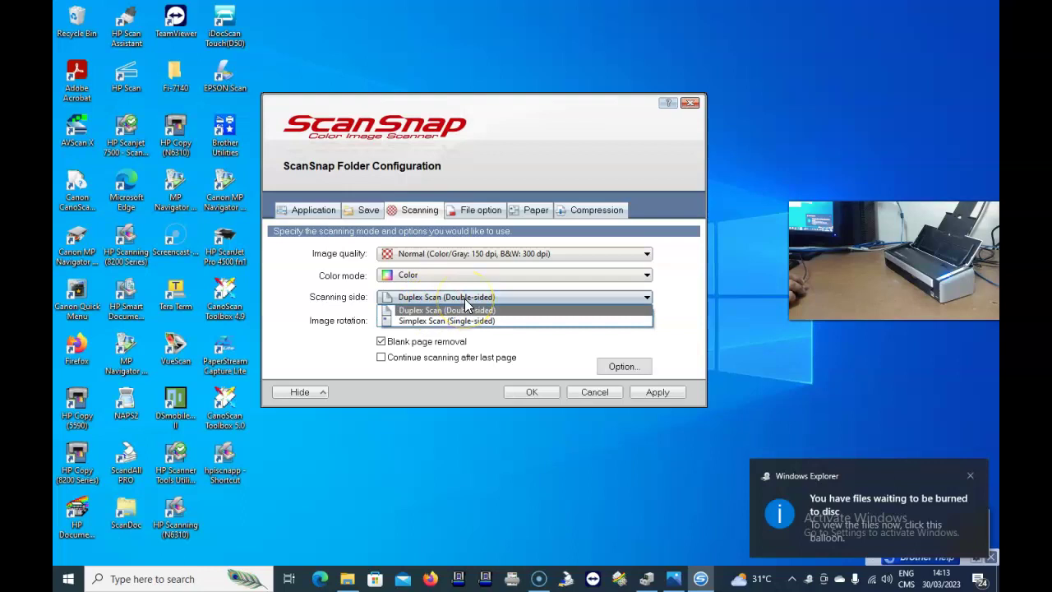
pyautogui.click(465, 300)
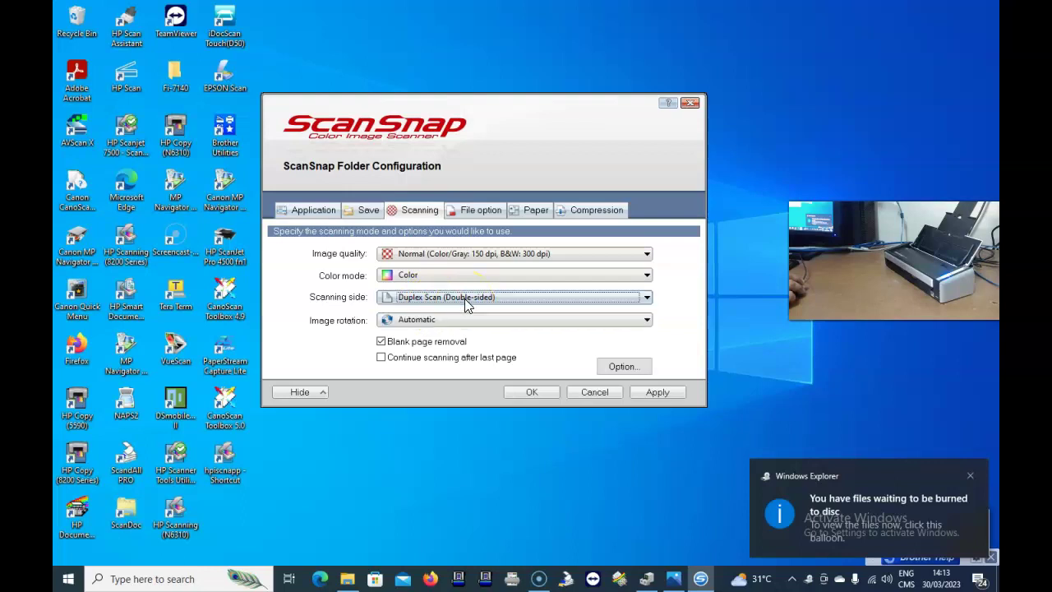
pyautogui.click(382, 344)
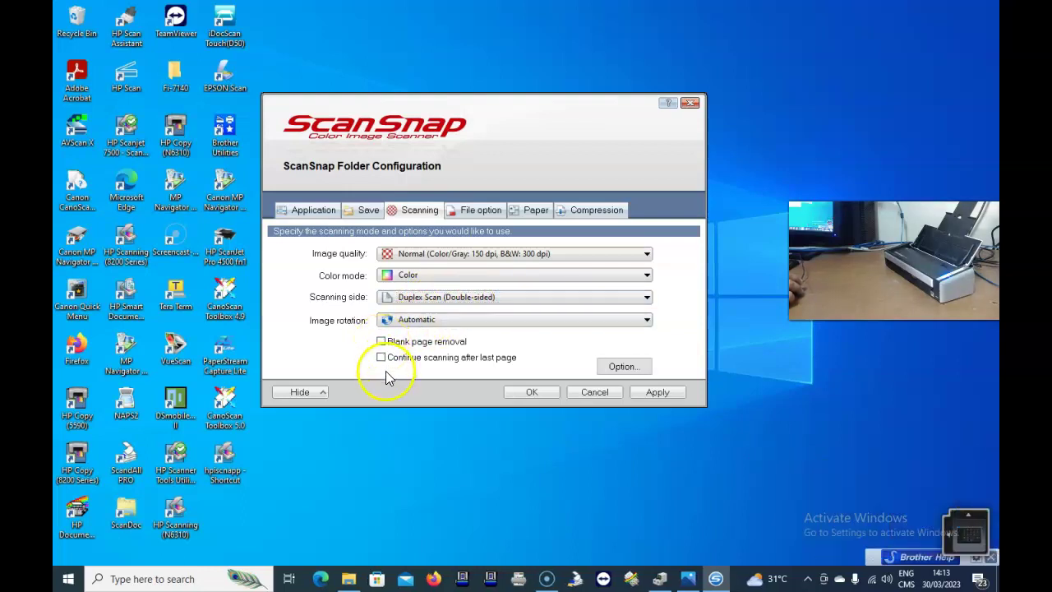
pyautogui.click(441, 327)
pyautogui.click(440, 335)
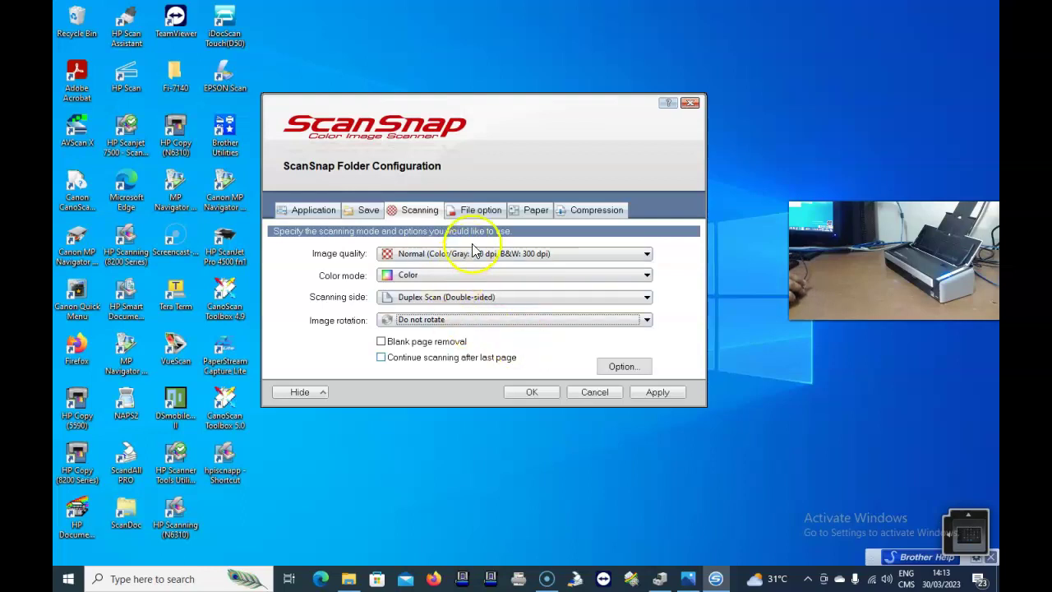
pyautogui.click(480, 217)
pyautogui.click(437, 248)
# - Keep PDF (*.pdf) as file format, set paper size to A4 (210 x 297 mm), and apply
pyautogui.click(429, 271)
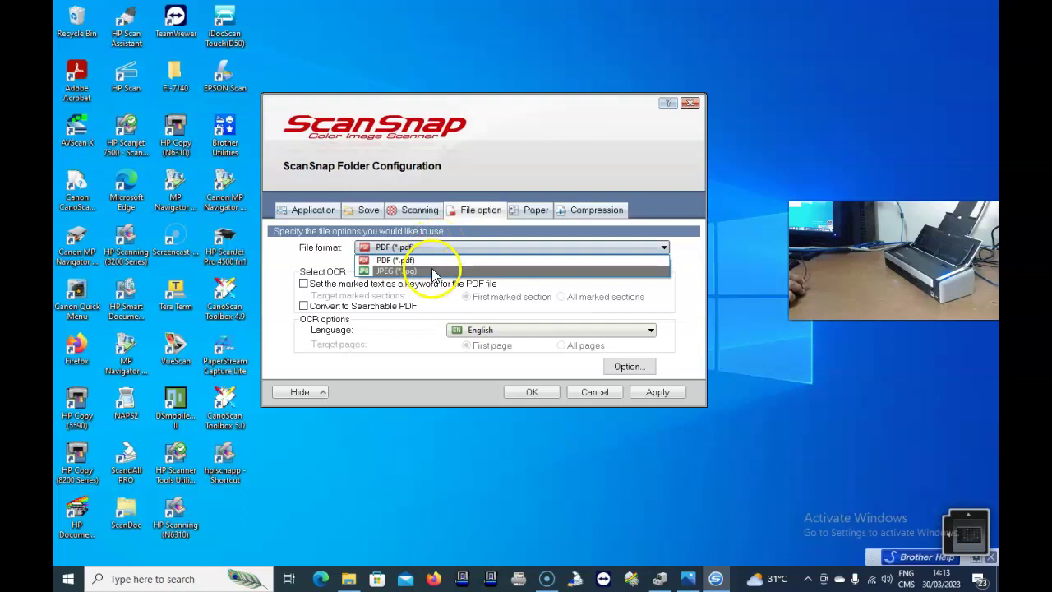
pyautogui.click(436, 260)
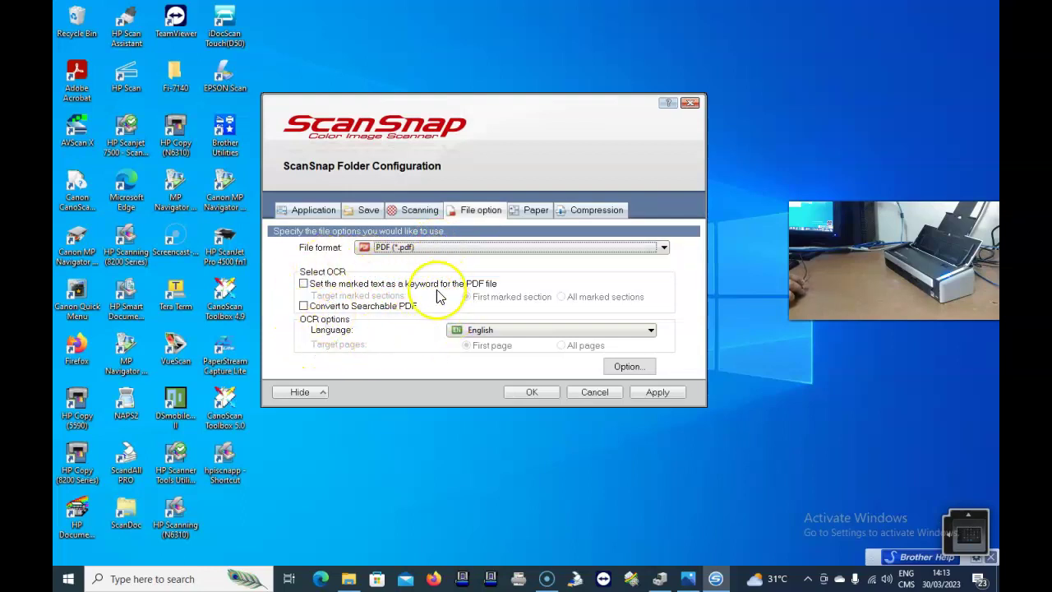
pyautogui.click(538, 215)
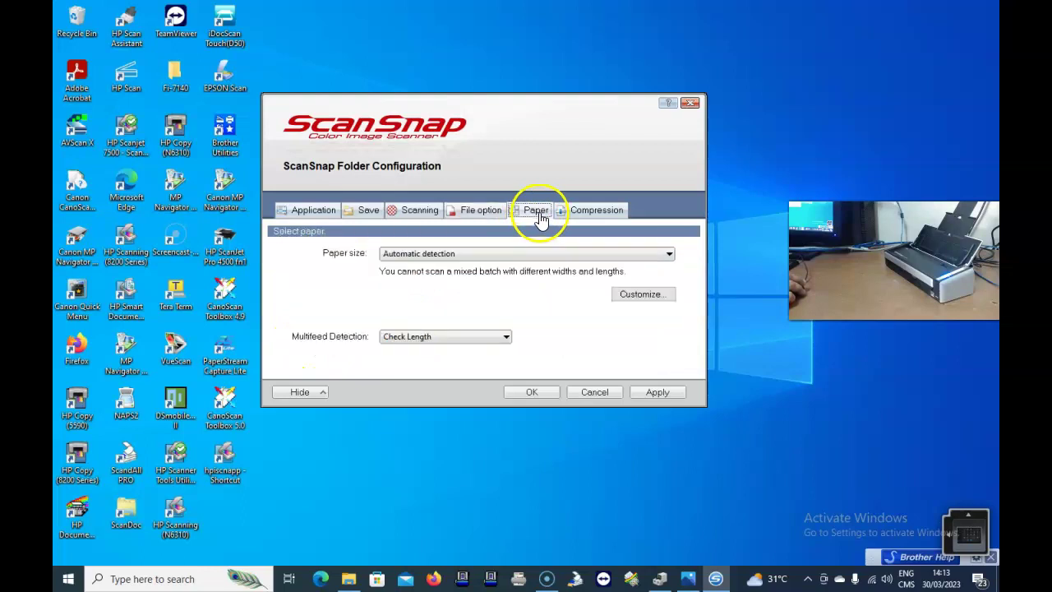
pyautogui.click(478, 255)
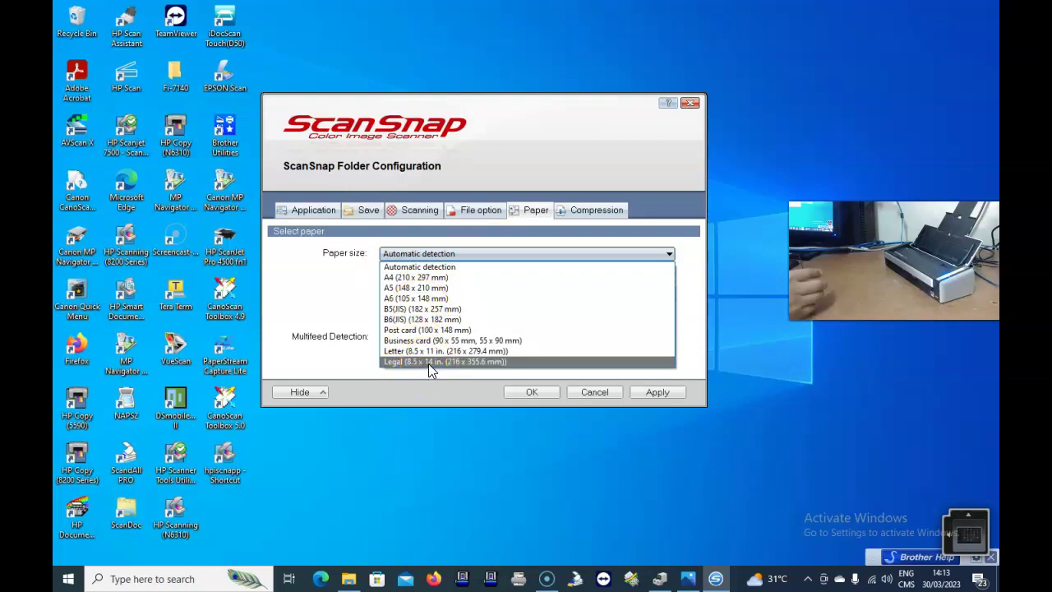
pyautogui.click(420, 281)
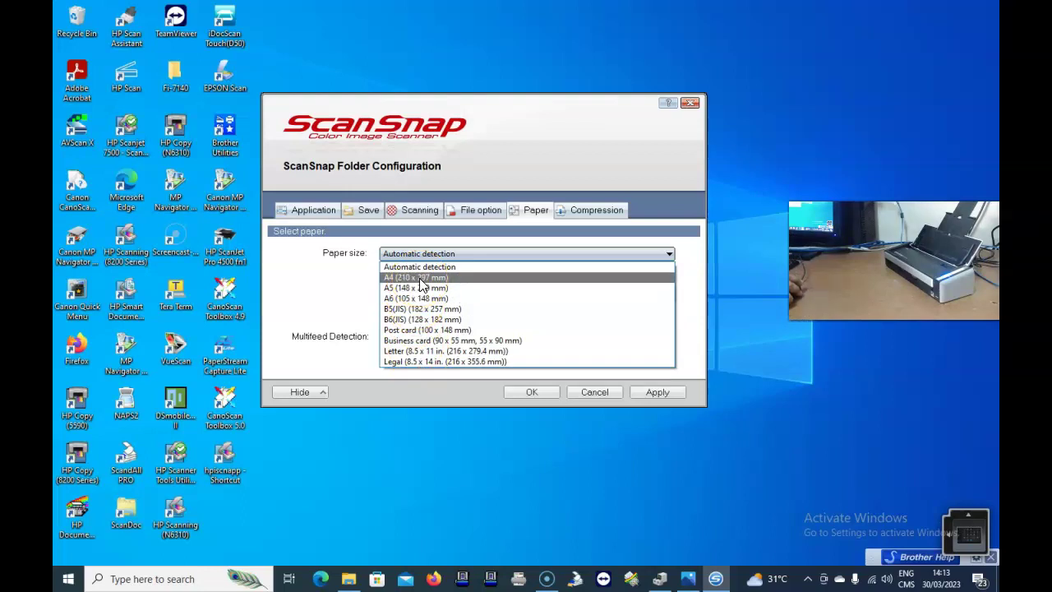
pyautogui.click(420, 281)
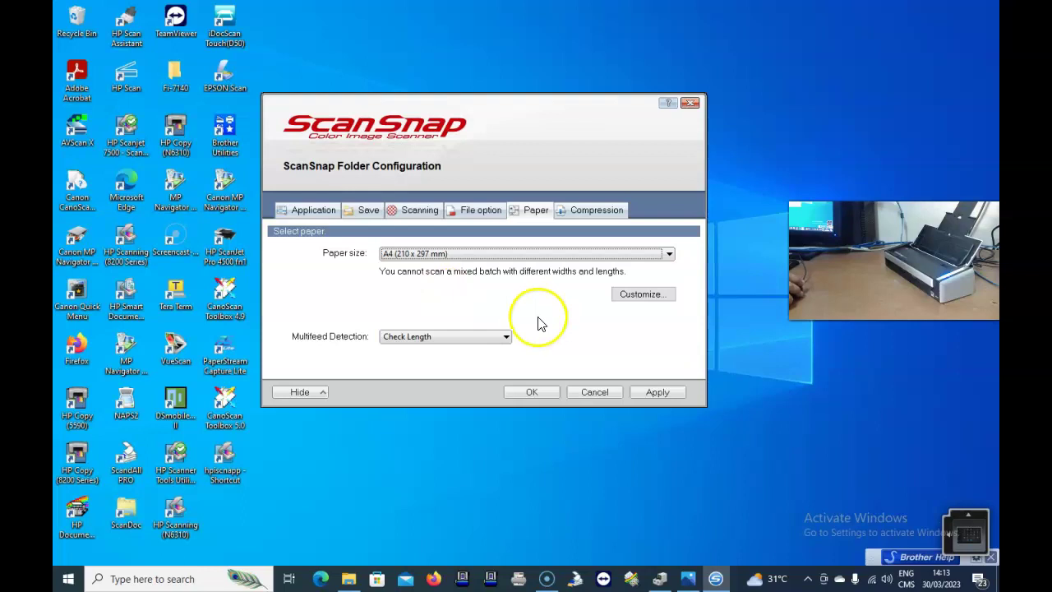
pyautogui.click(658, 392)
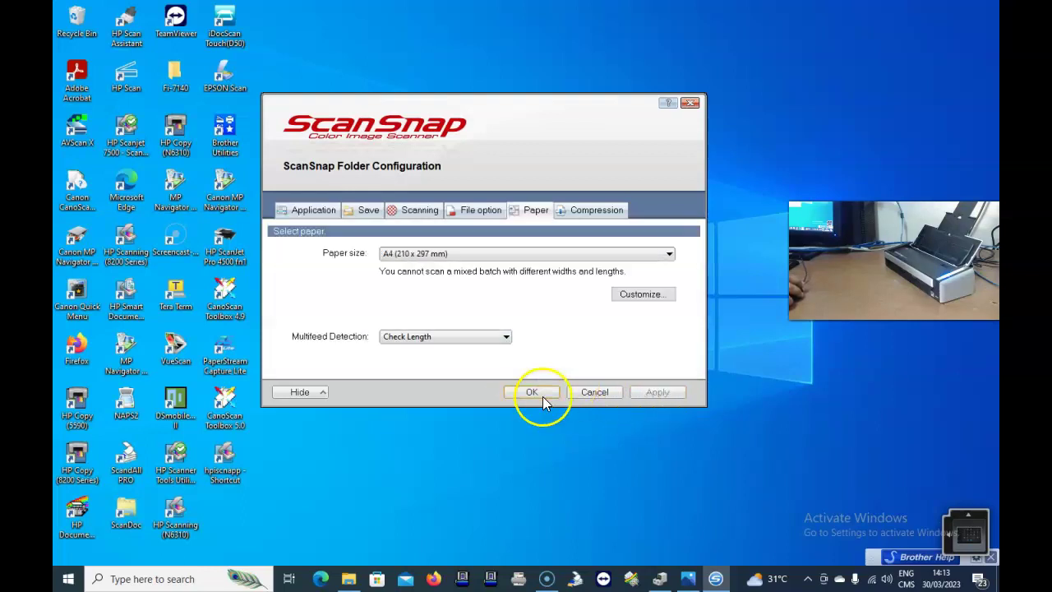
# - Confirm the ScanSnap settings with OK and close the Firefox Tokopedia product list window
pyautogui.click(532, 392)
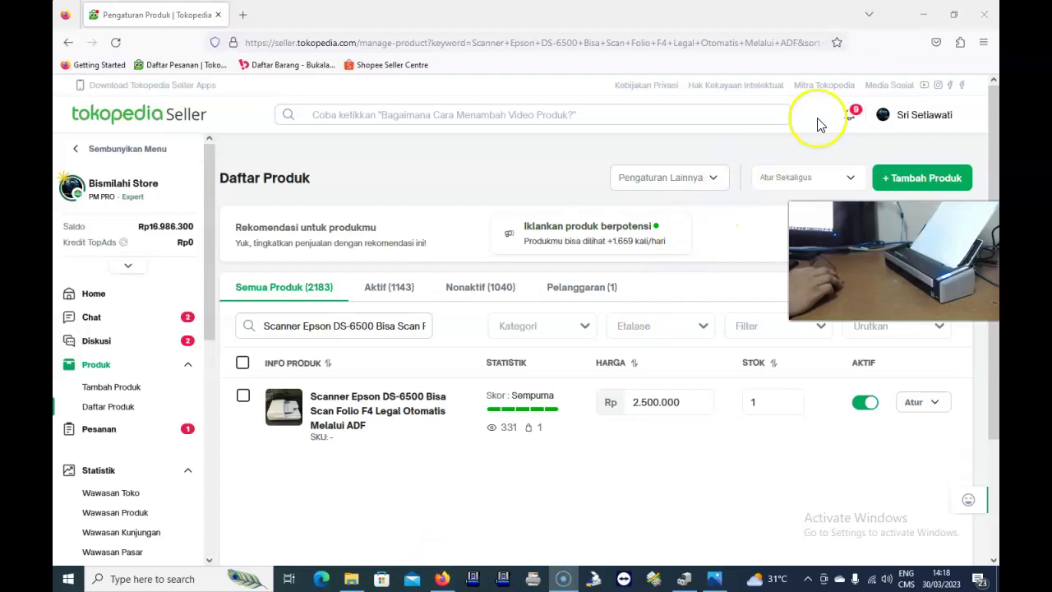
pyautogui.click(984, 17)
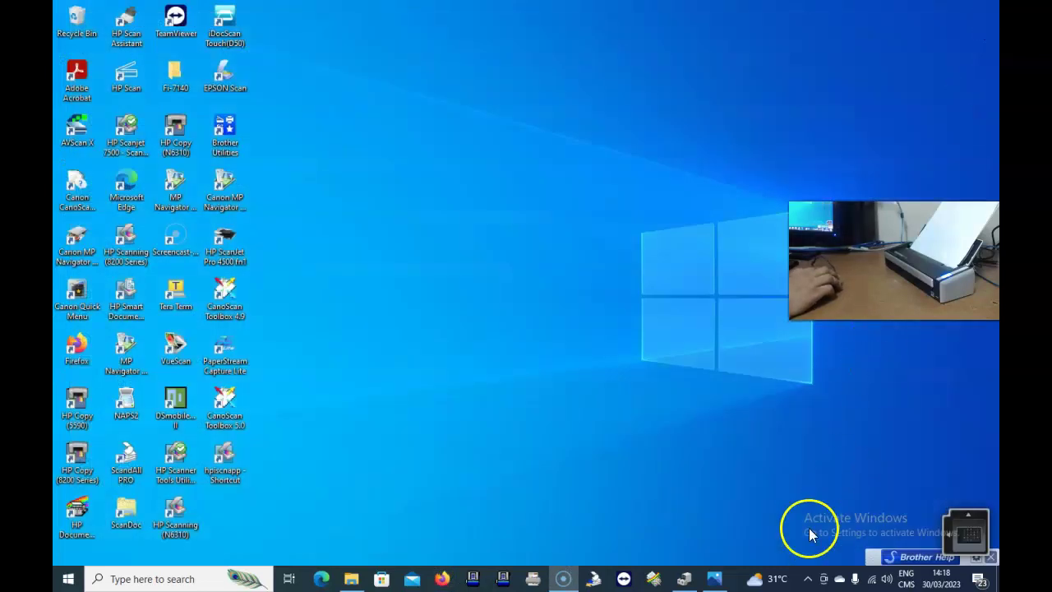
# - Start a duplex scan from the ScanSnap tray menu and continue until 9 pages from 6 sheets are scanned
pyautogui.click(809, 582)
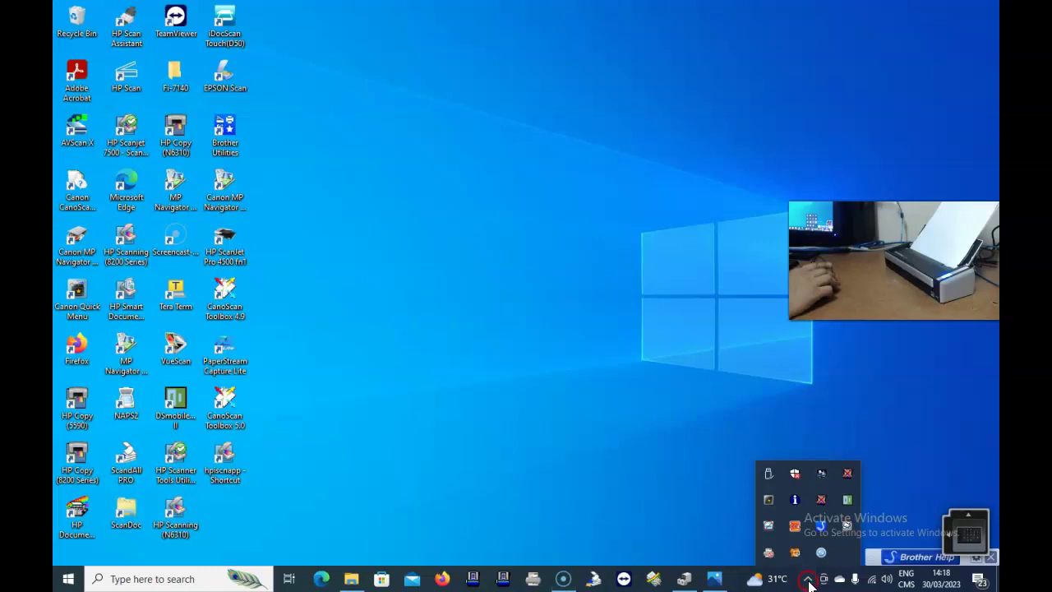
pyautogui.rightClick(821, 552)
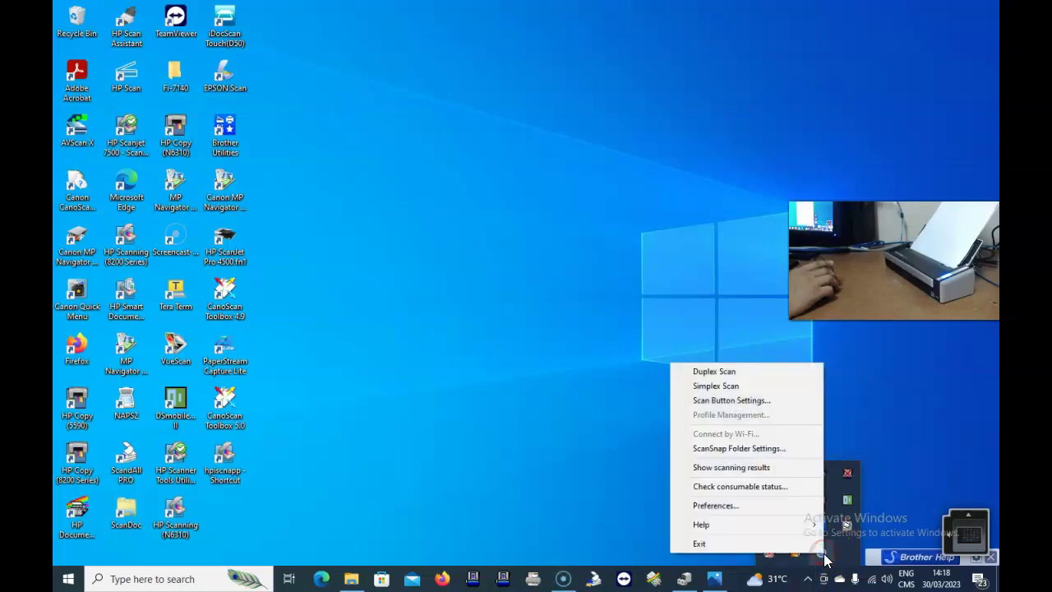
pyautogui.click(727, 371)
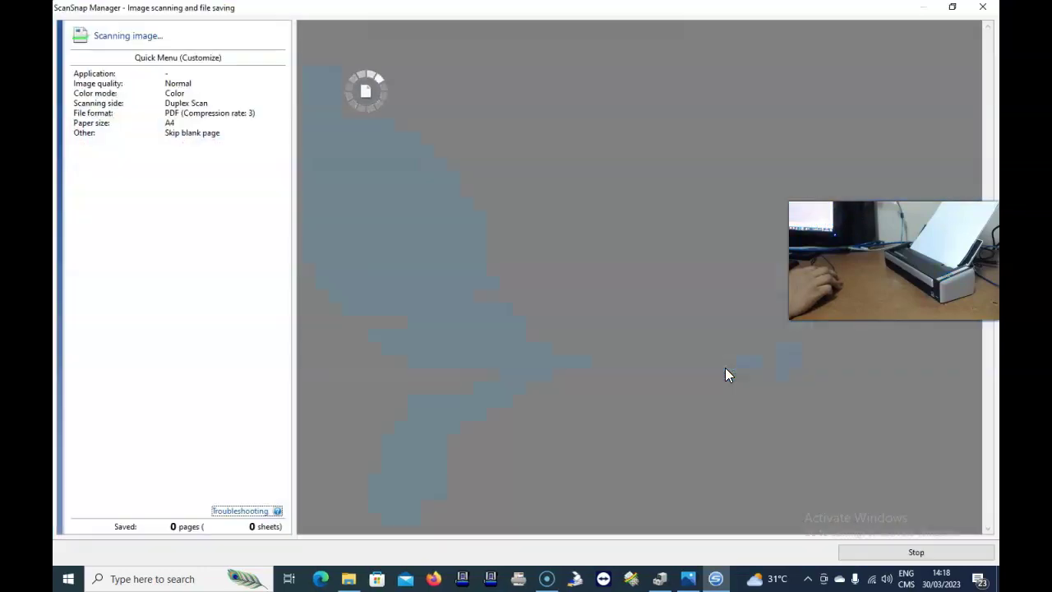
pyautogui.moveTo(490, 580)
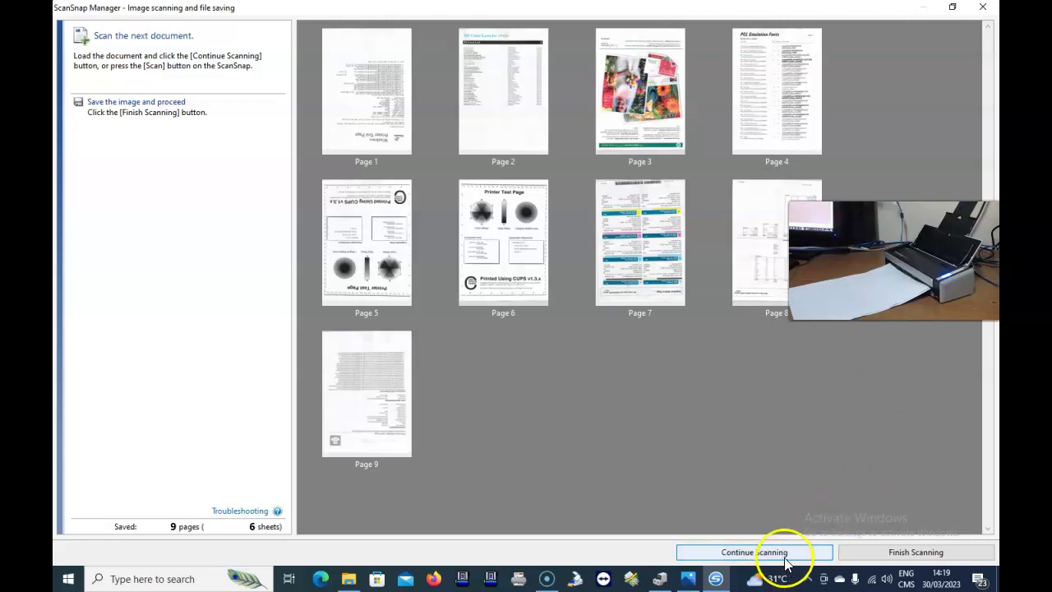
pyautogui.click(750, 559)
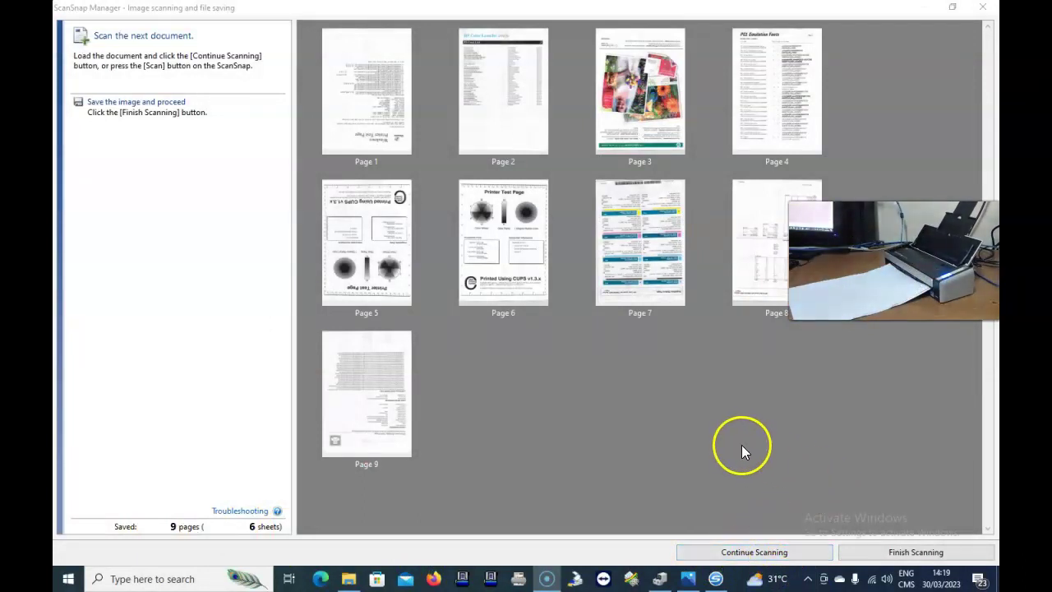
# - Finish scanning, pick Scan to Picture Folder, check its file name list, then cancel it
pyautogui.click(927, 553)
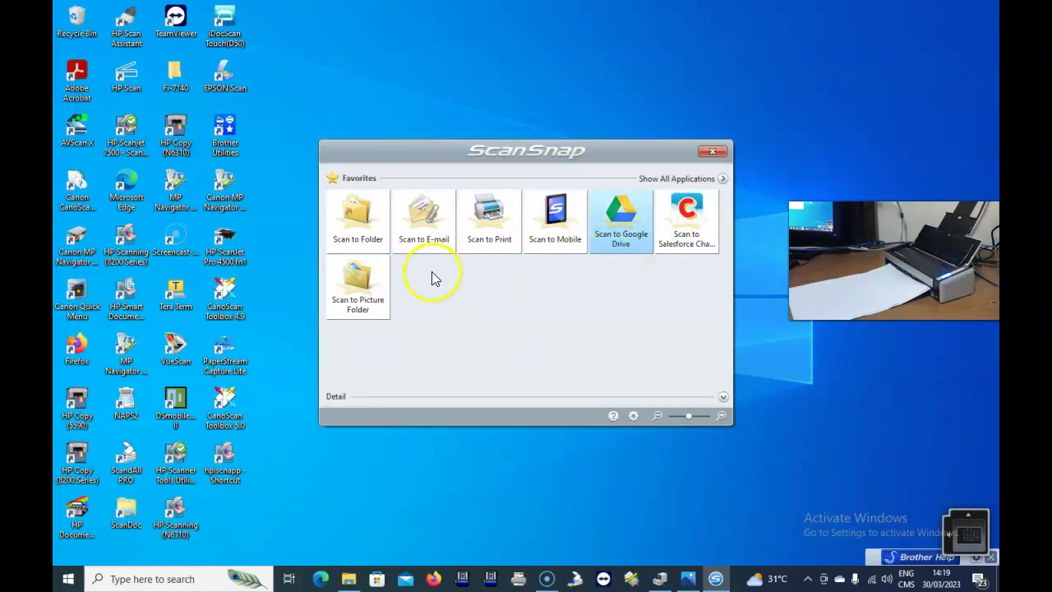
pyautogui.click(378, 312)
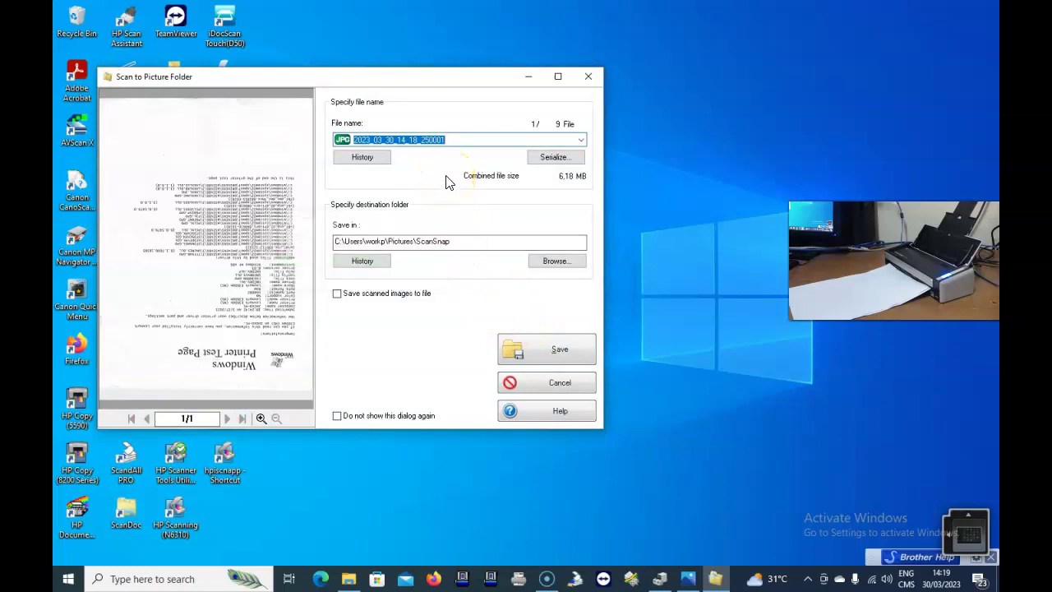
pyautogui.click(581, 140)
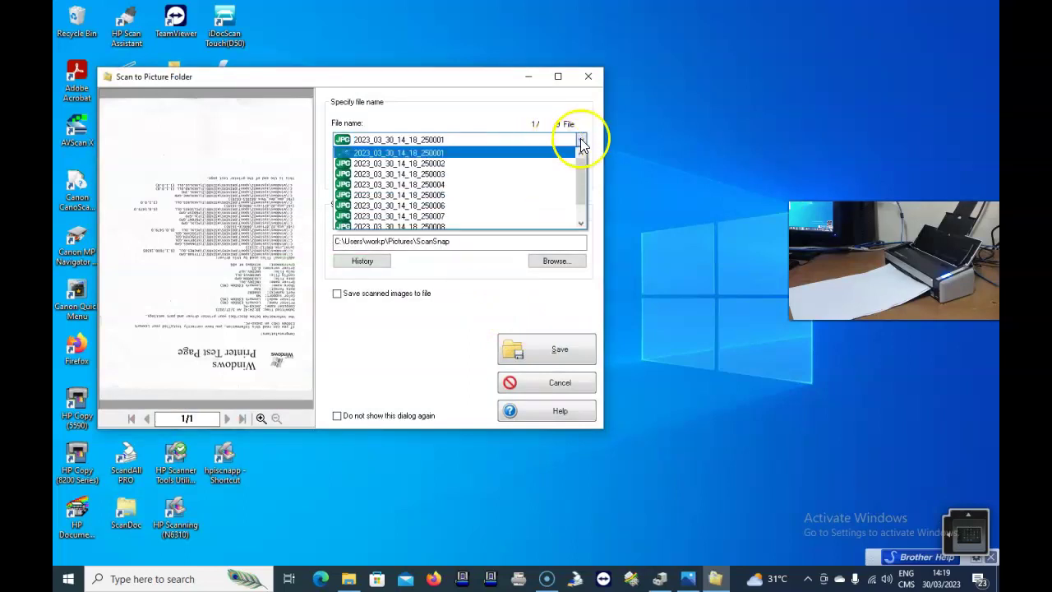
pyautogui.click(581, 140)
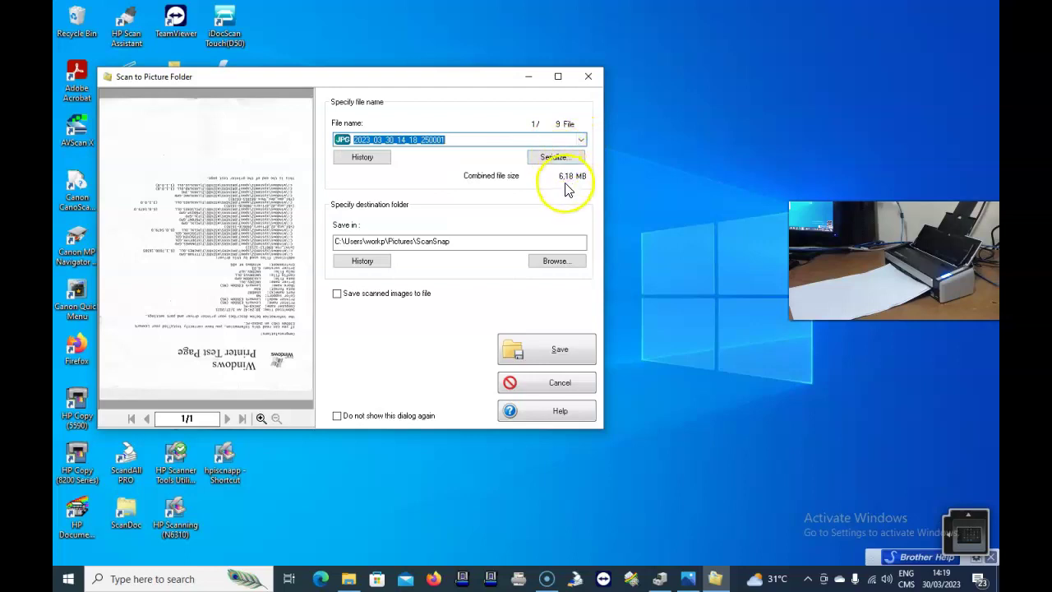
pyautogui.click(562, 382)
# - Choose Scan to Folder for saving as PDF and bring up the order screenshot in Photos
pyautogui.click(362, 237)
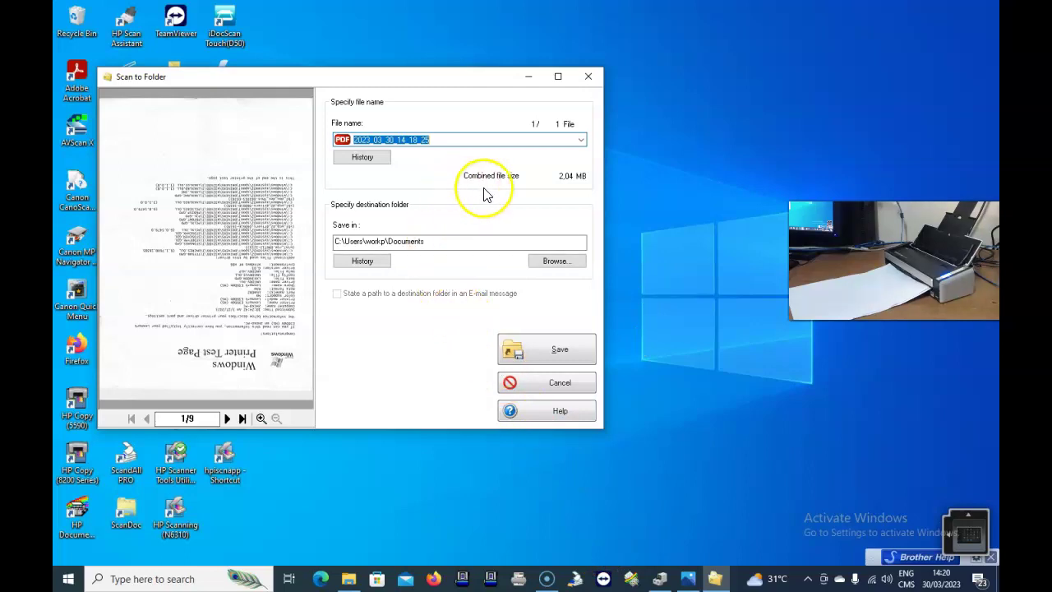
pyautogui.click(688, 580)
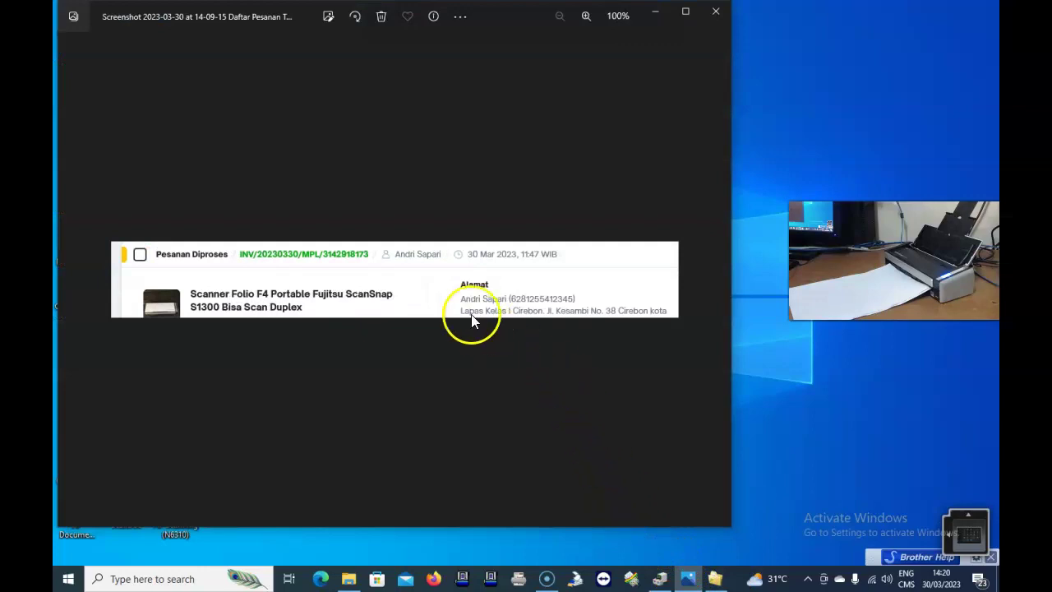
# - Enter the customer's name as the file name, save, and decline replacing the existing file
pyautogui.click(690, 579)
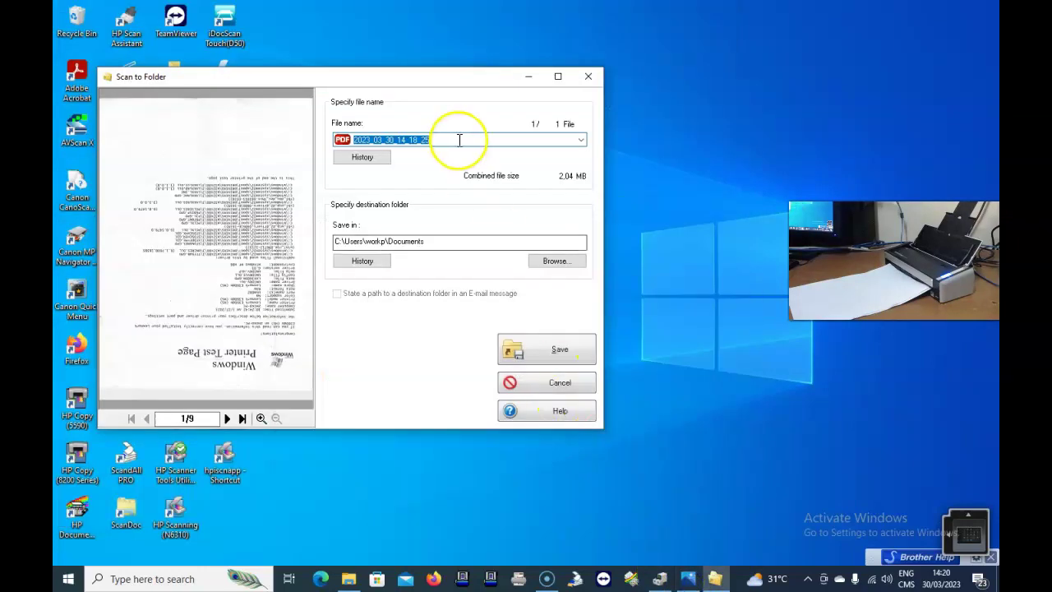
pyautogui.write('ANDRI SAPARI')
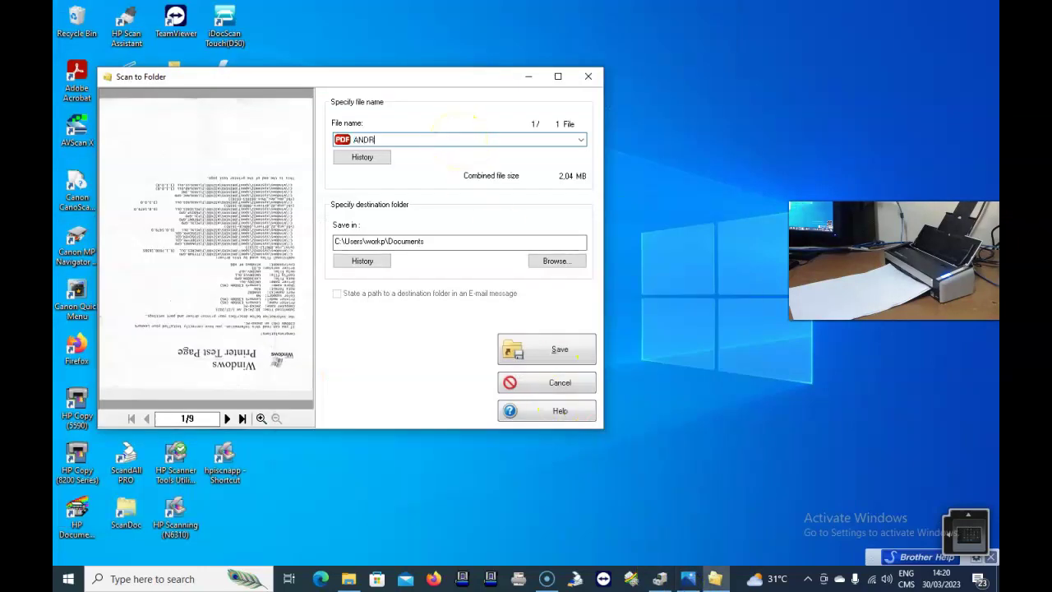
pyautogui.click(569, 347)
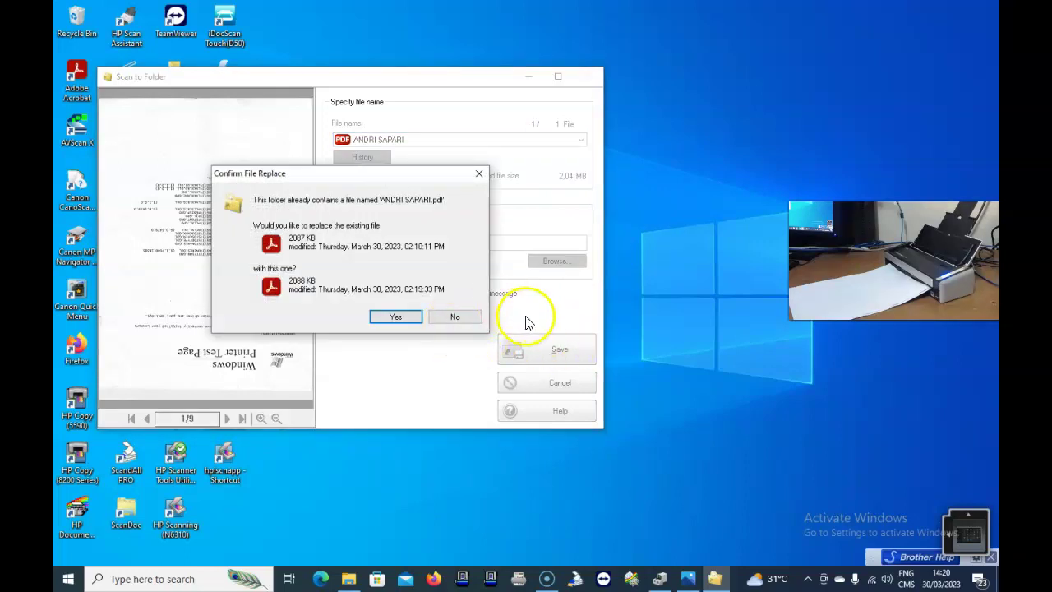
pyautogui.click(459, 318)
# - Append '2' to the file name, save the PDF to Documents, and dismiss the confirmation
pyautogui.click(435, 140)
pyautogui.click(435, 140)
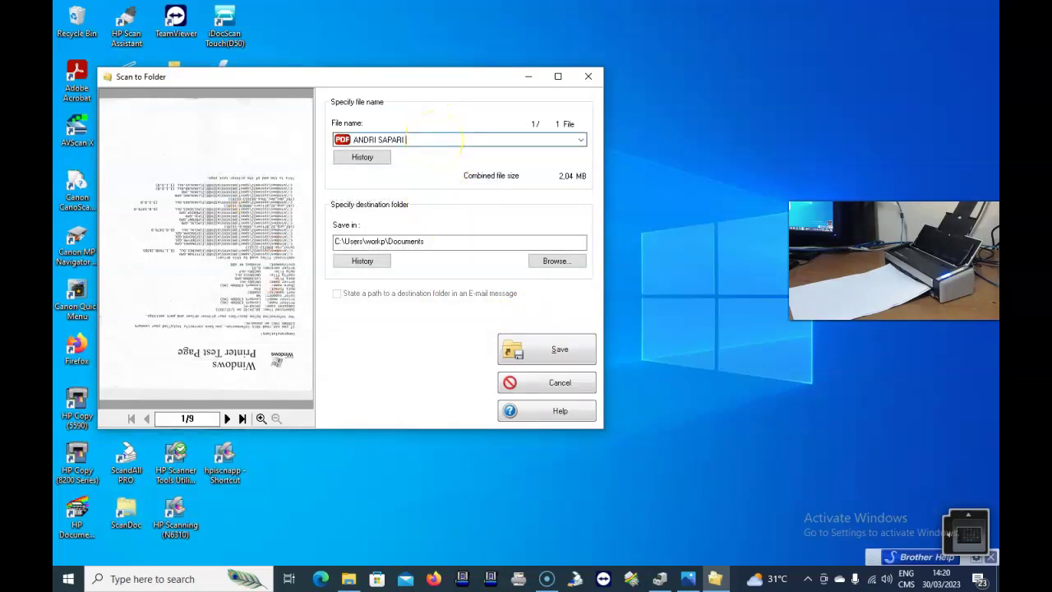
pyautogui.write('2')
pyautogui.click(572, 349)
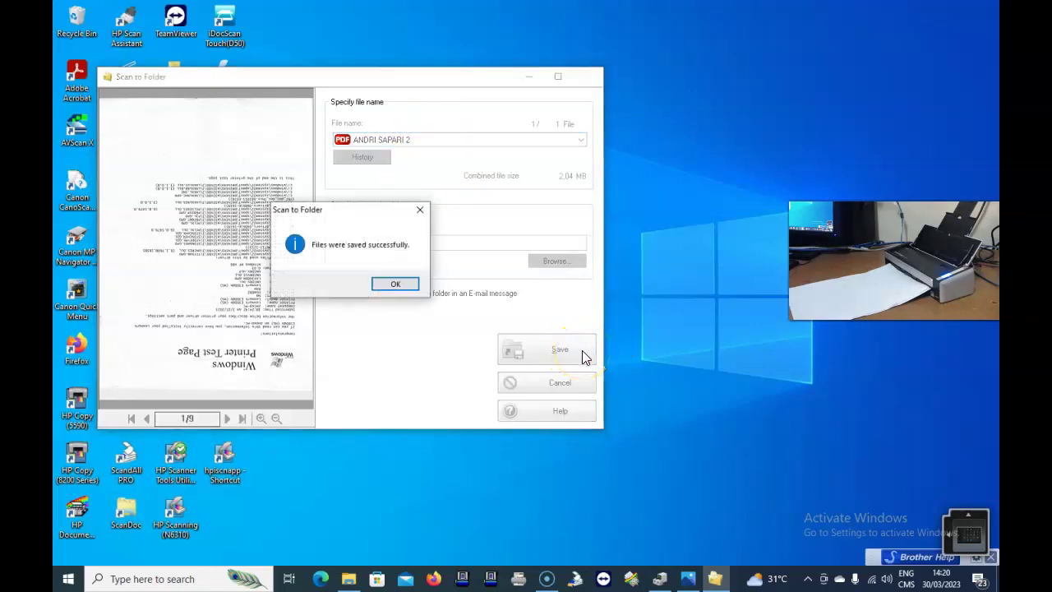
pyautogui.click(396, 284)
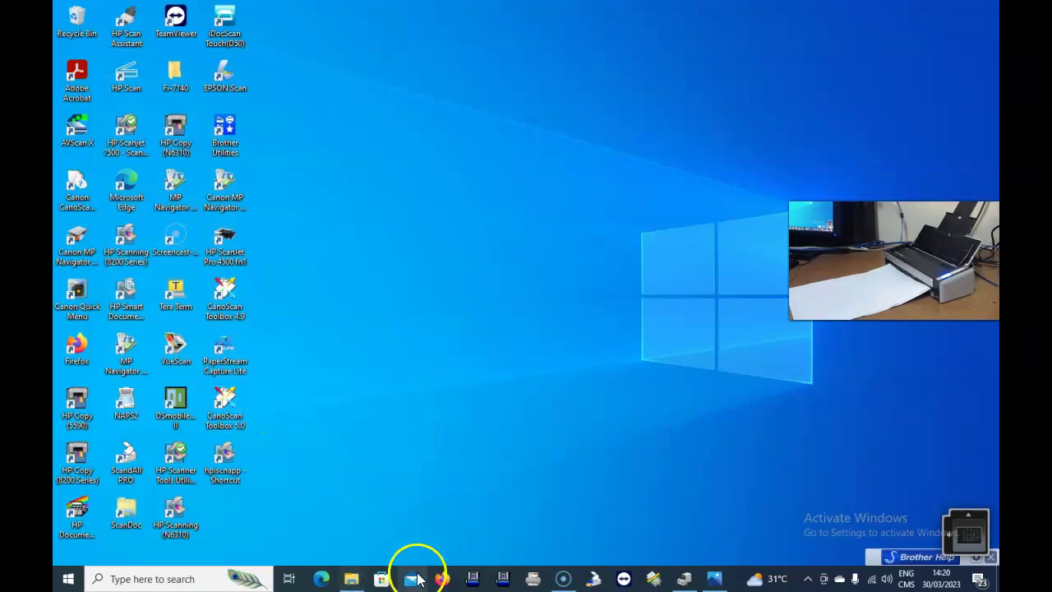
# - Open the newly saved 2,088 KB PDF from the Documents folder in File Explorer
pyautogui.click(350, 578)
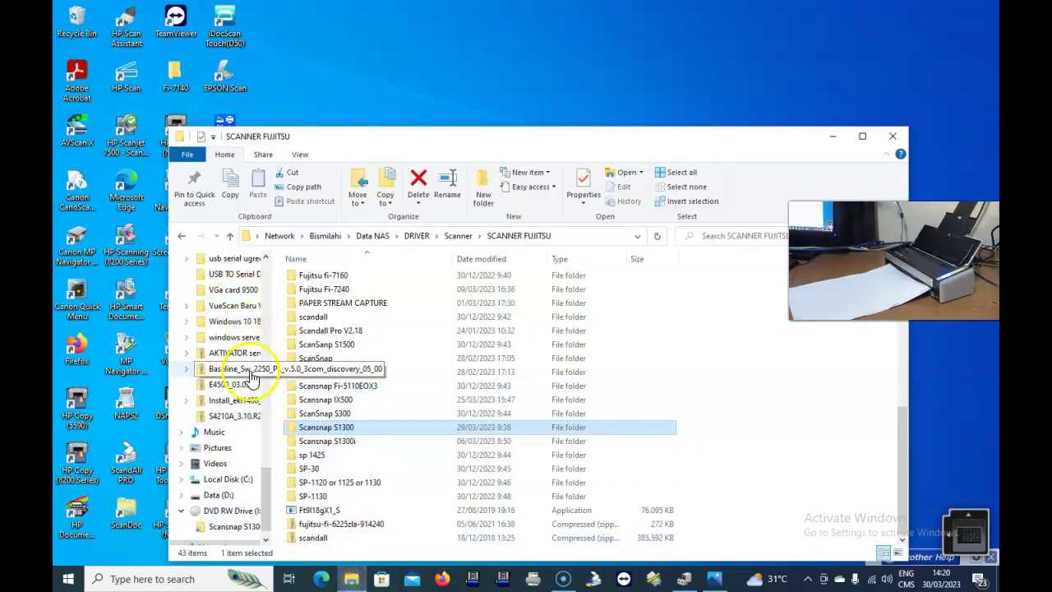
pyautogui.scroll(10, 247, 374)
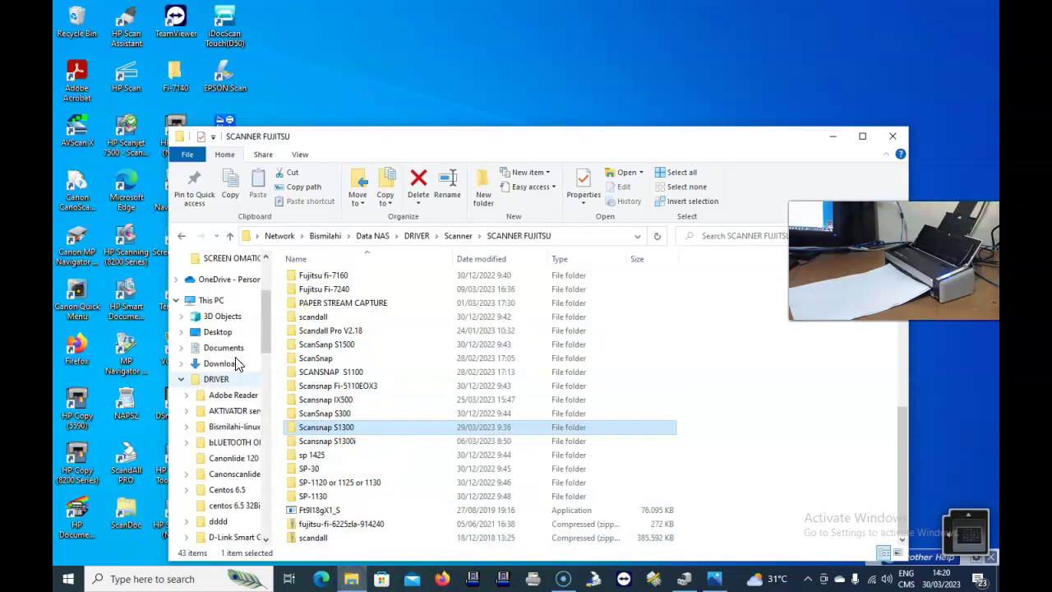
pyautogui.scroll(3, 239, 365)
pyautogui.click(221, 316)
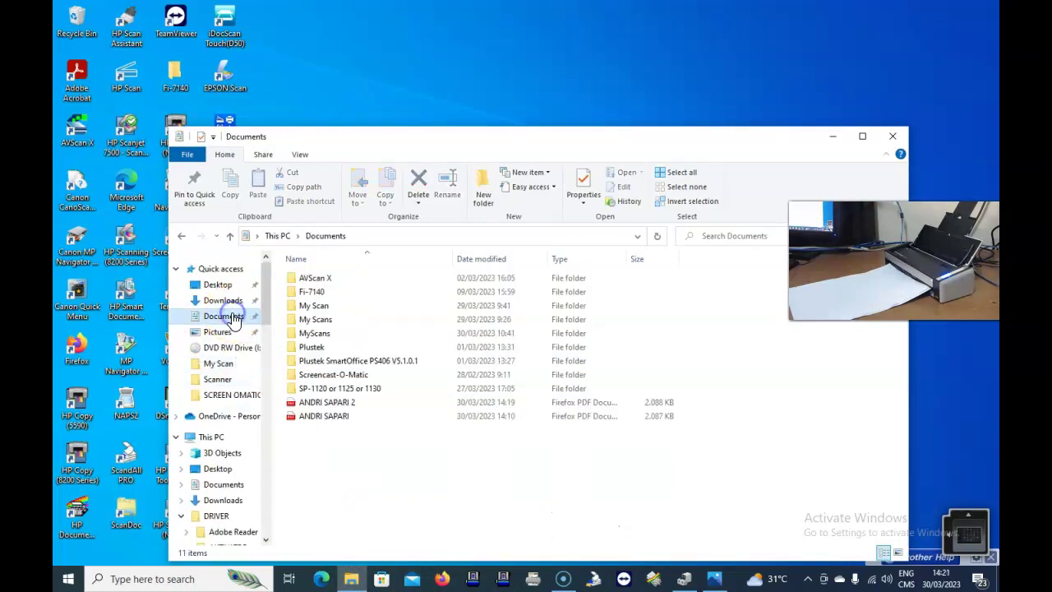
pyautogui.doubleClick(348, 402)
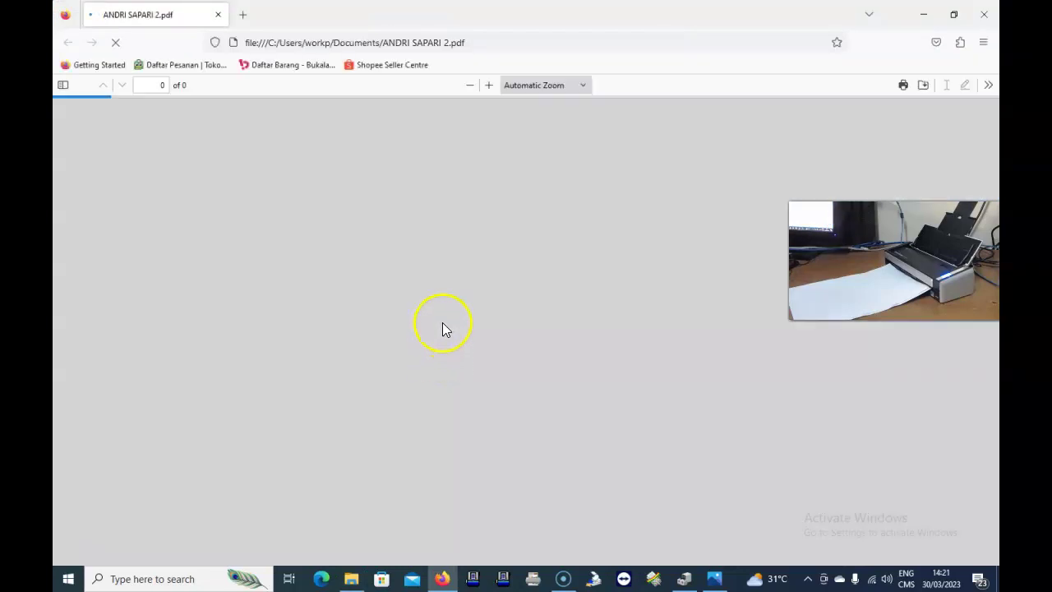
# - Scroll through the first pages of the scanned PDF in Firefox
pyautogui.scroll(-5, 575, 341)
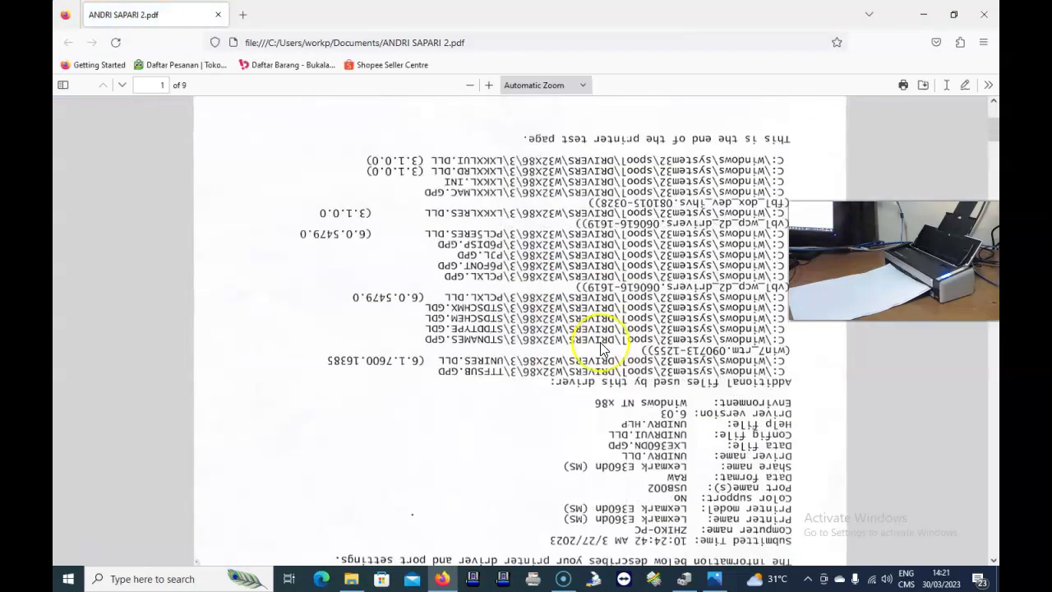
pyautogui.scroll(-3, 595, 346)
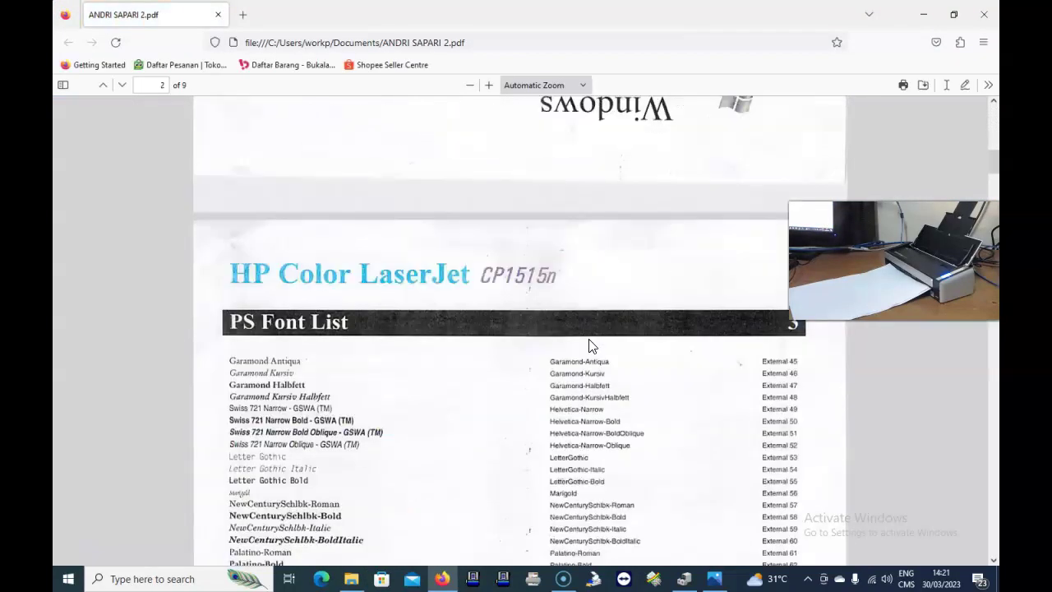
pyautogui.scroll(-10, 588, 345)
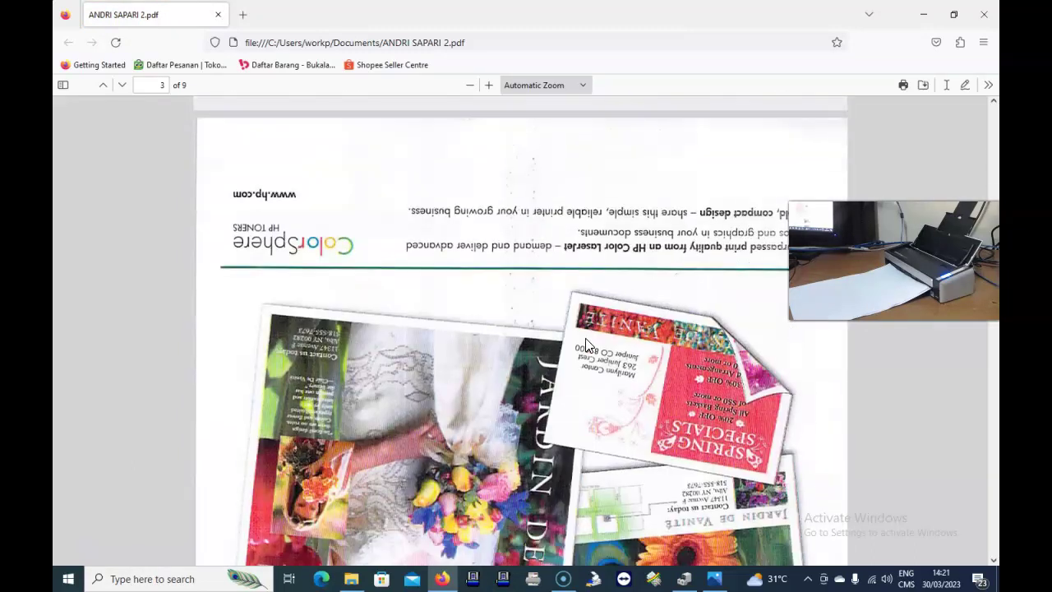
pyautogui.scroll(-4, 587, 345)
pyautogui.scroll(-5, 610, 382)
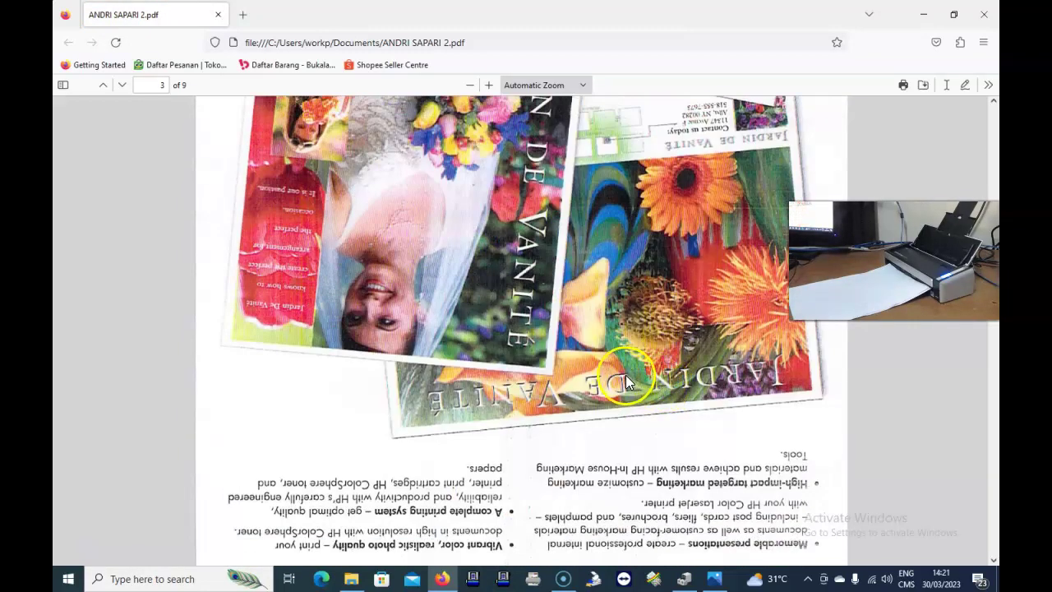
pyautogui.scroll(-2, 625, 374)
# - Rotate the view clockwise twice so the brochure reads upright, then scroll through the rest
pyautogui.click(987, 84)
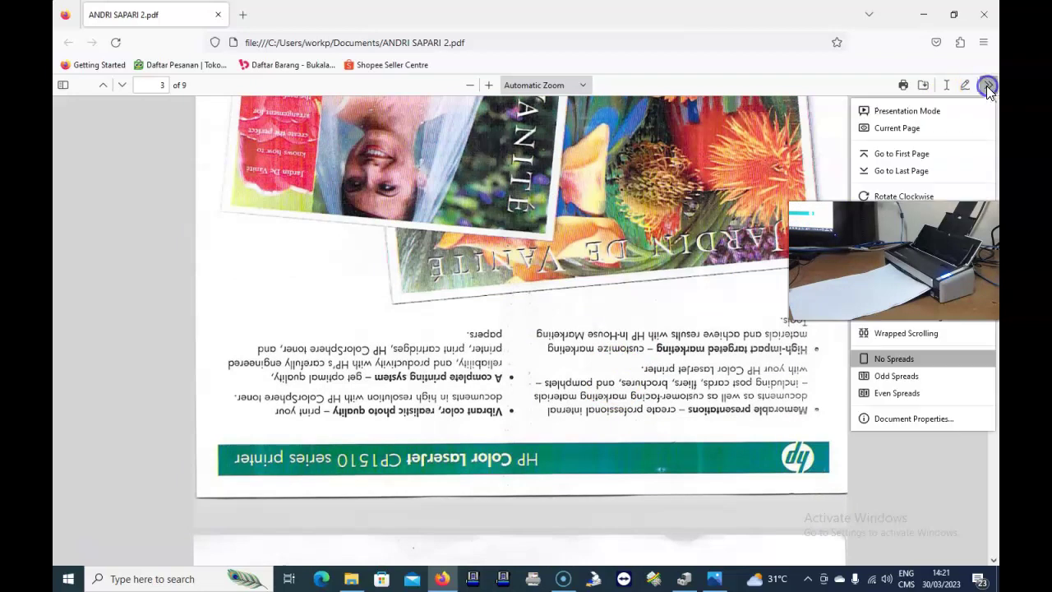
pyautogui.click(912, 196)
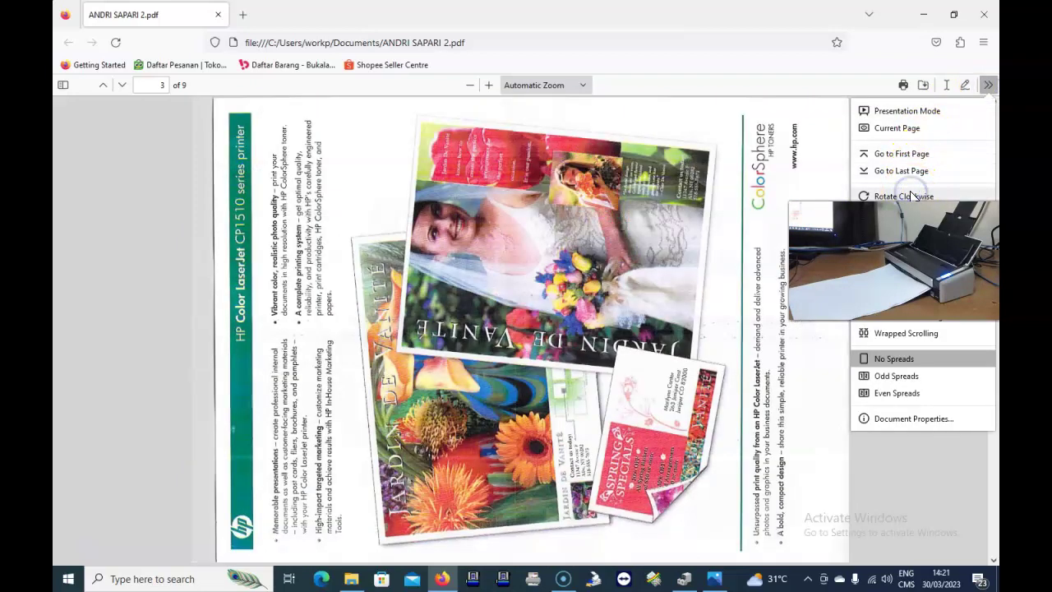
pyautogui.click(912, 195)
pyautogui.scroll(-10, 689, 327)
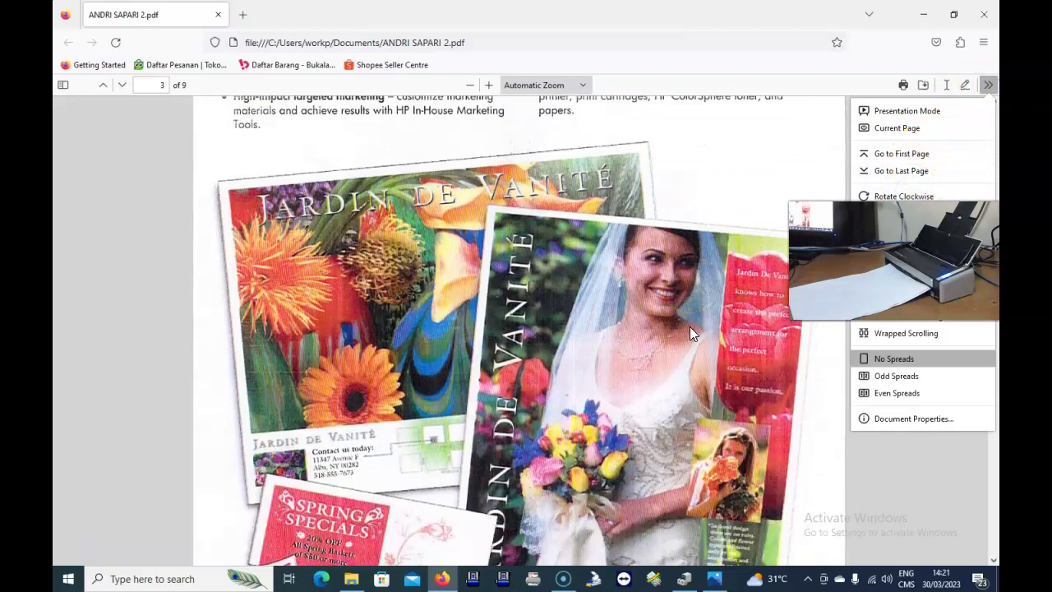
pyautogui.scroll(-10, 691, 333)
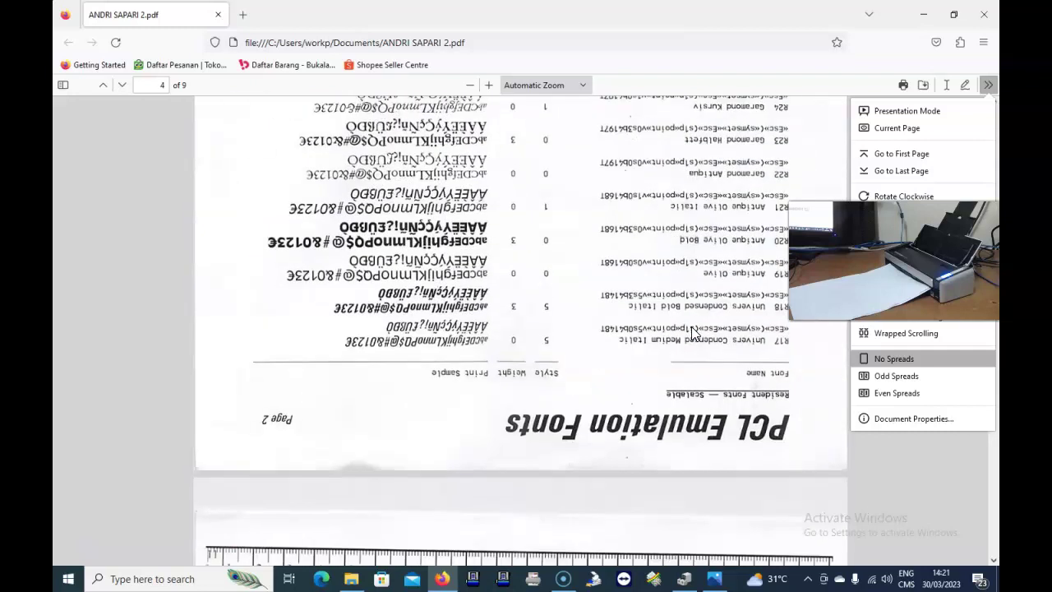
pyautogui.scroll(-5, 691, 333)
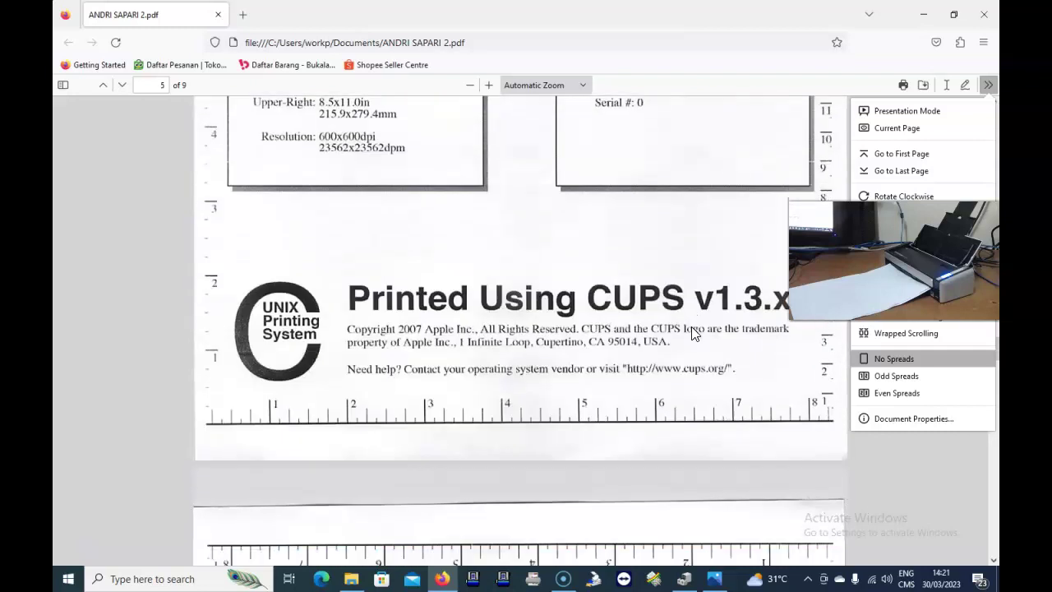
pyautogui.scroll(-5, 691, 333)
pyautogui.scroll(-5, 691, 333)
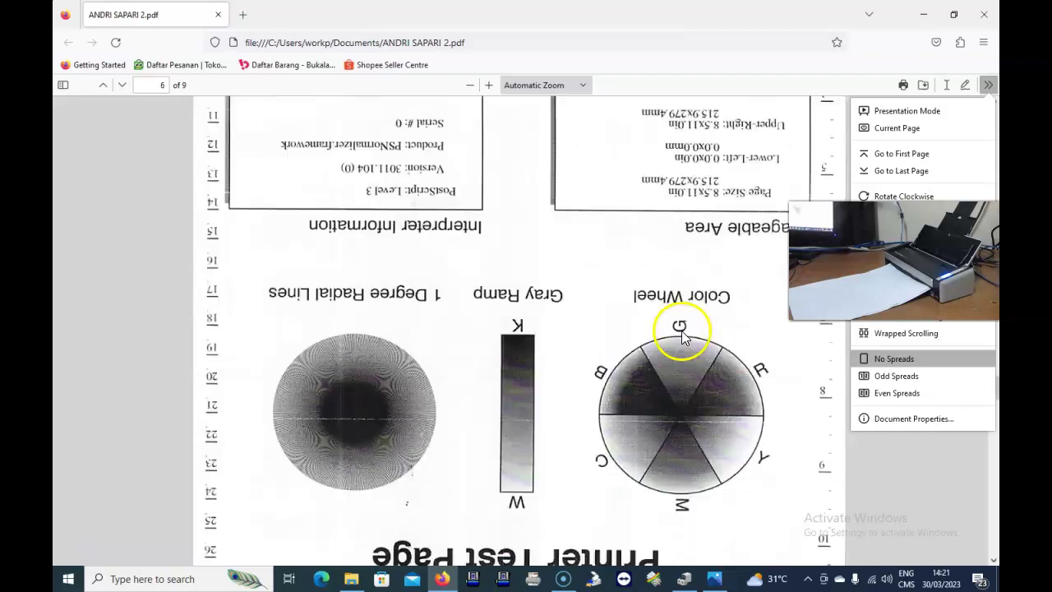